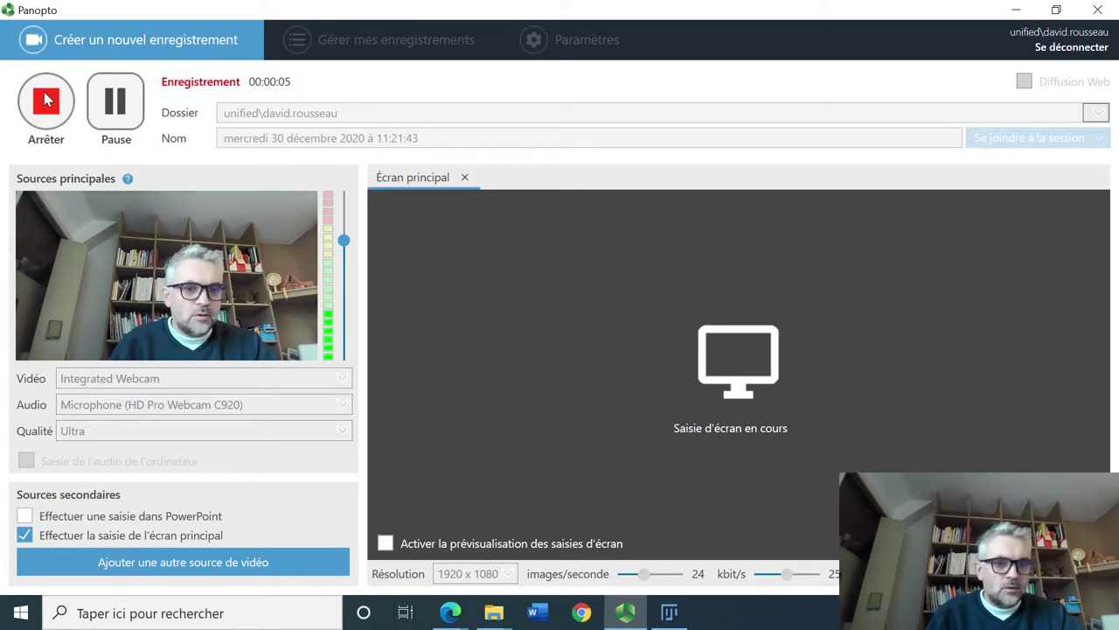
Step: Turn on 'Activer la prévisualisation' in Panopto Recorder
left_click(386, 545)
Step: Open clef.bmp and regle.bmp from the HandsOn 5 folder in ImageJ
left_click(1021, 11)
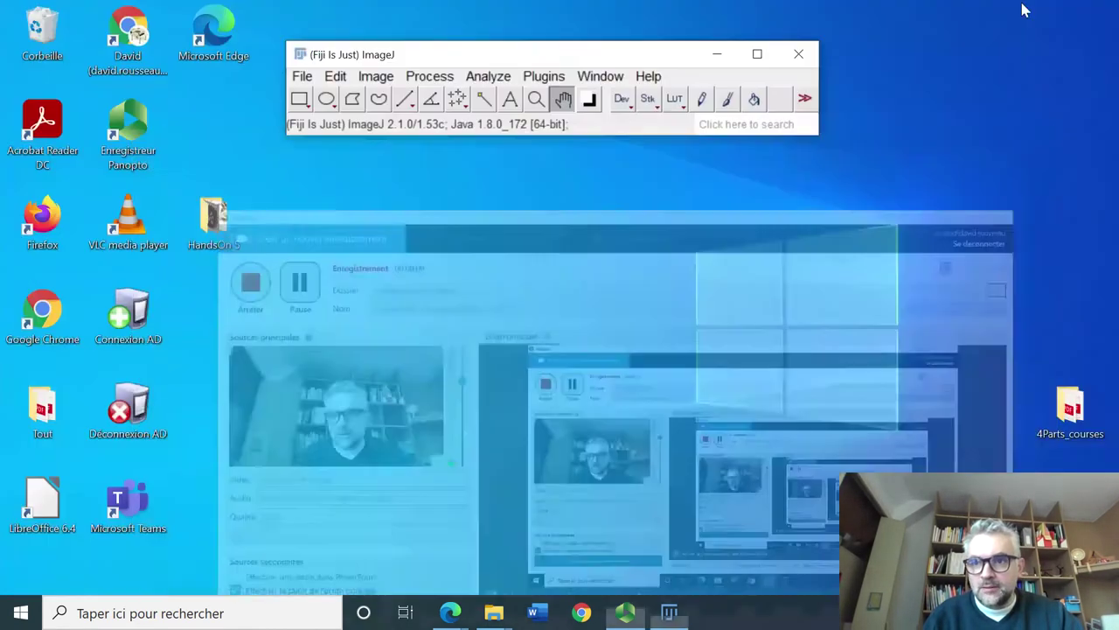
left_click_drag(575, 54, 607, 90)
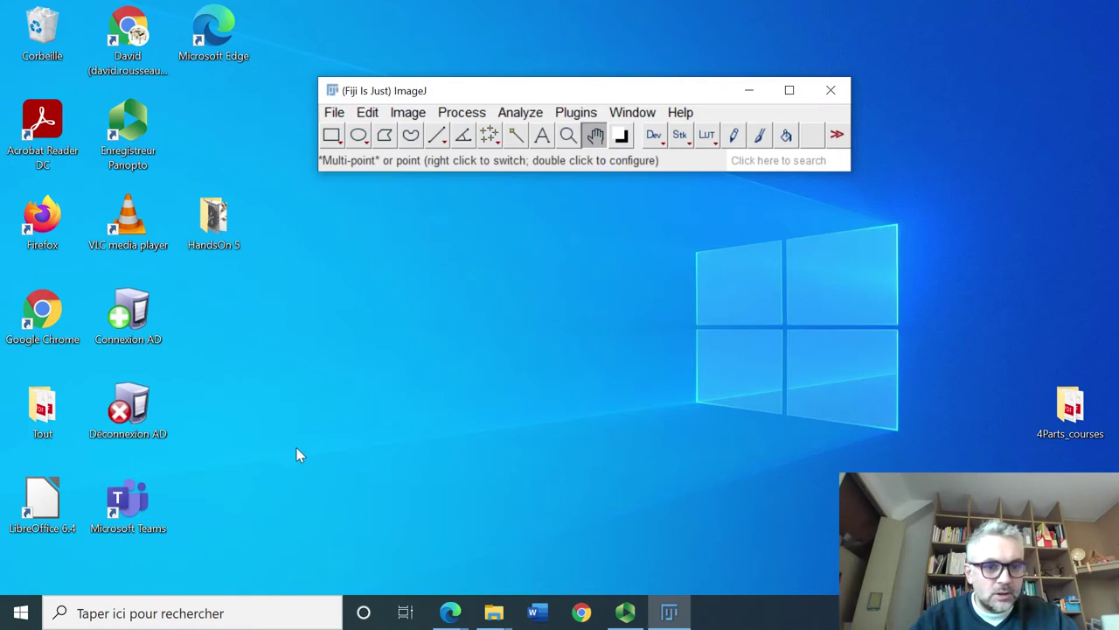
double_click(217, 238)
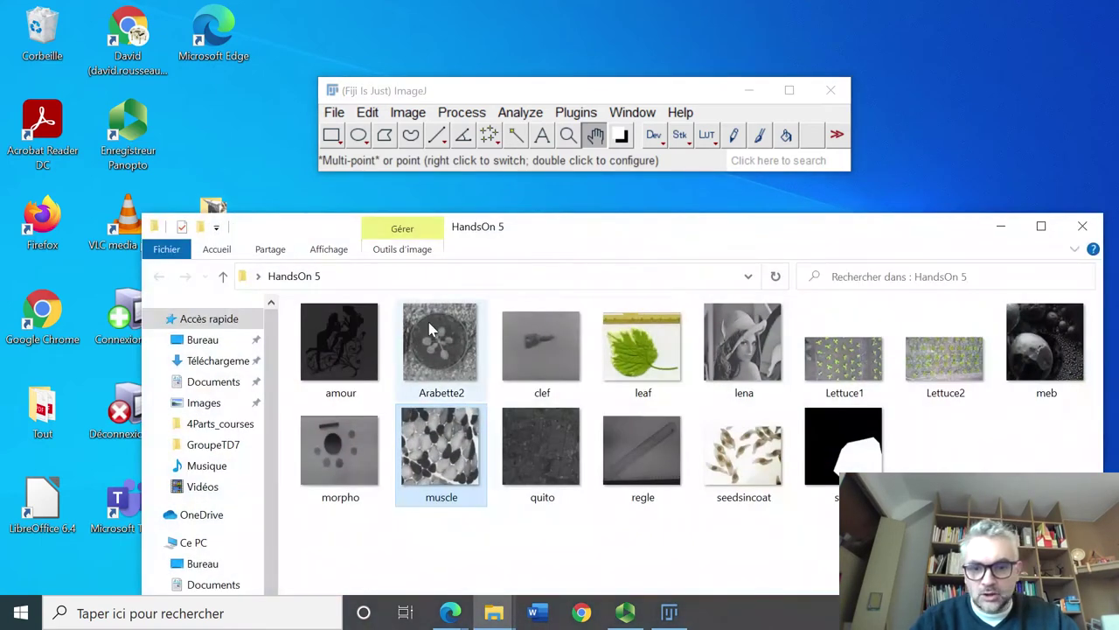
left_click_drag(540, 346, 490, 160)
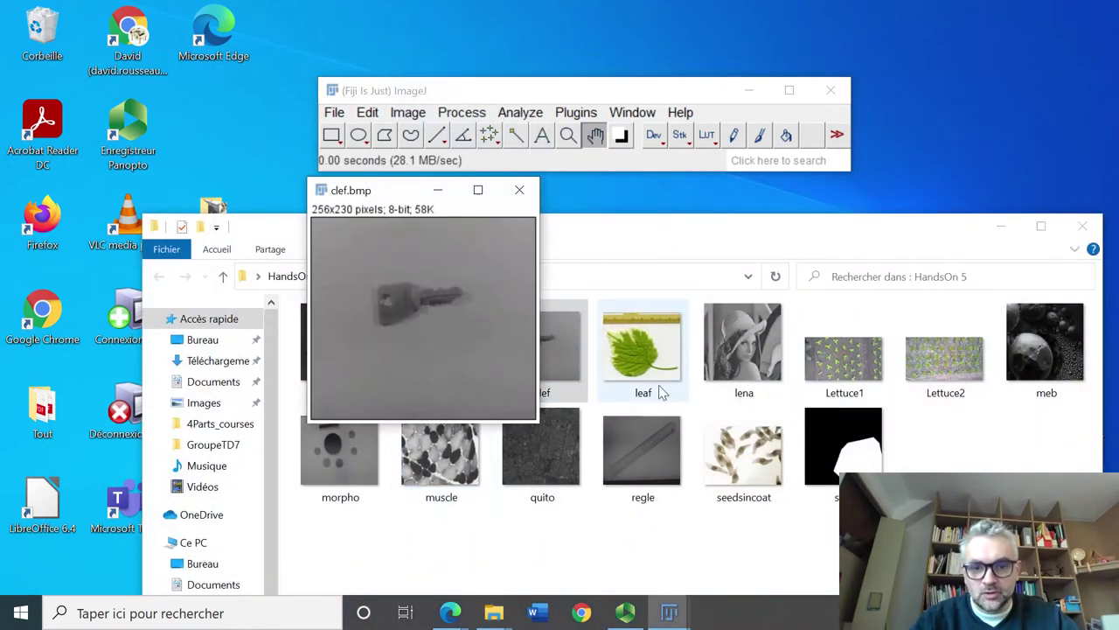
left_click_drag(641, 446, 630, 153)
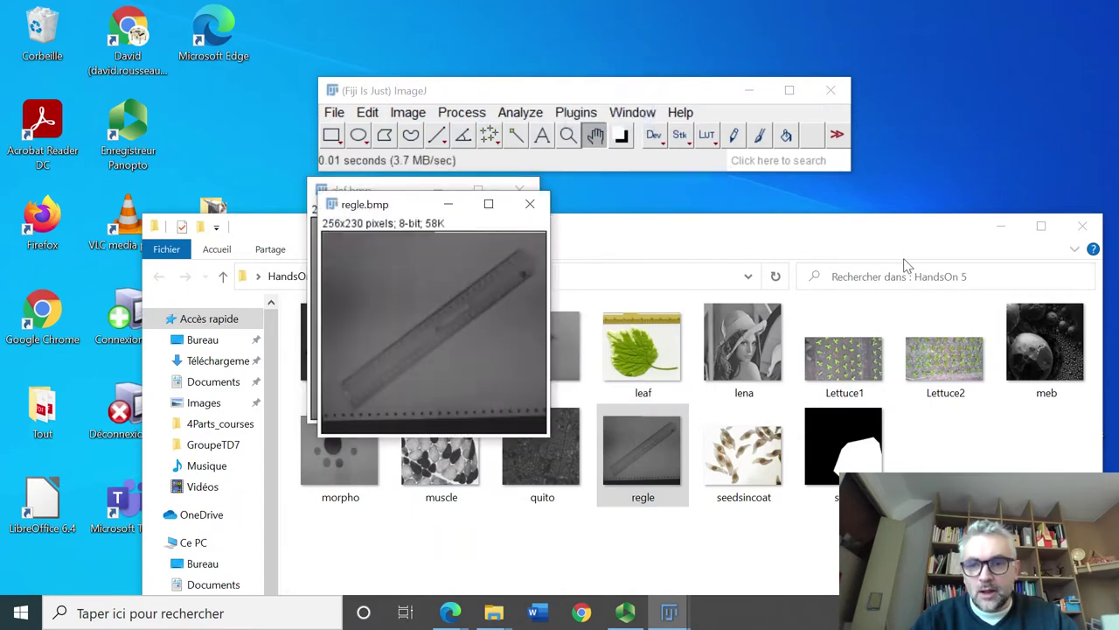
Step: Arrange the clef and regle image windows side by side
left_click(1002, 227)
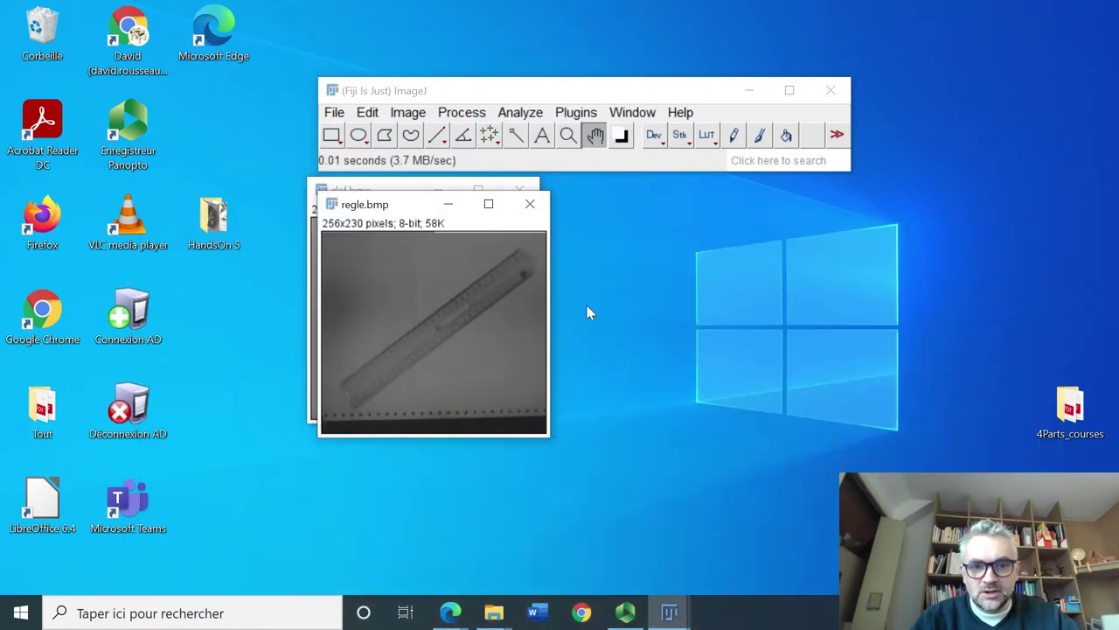
left_click_drag(401, 205, 647, 194)
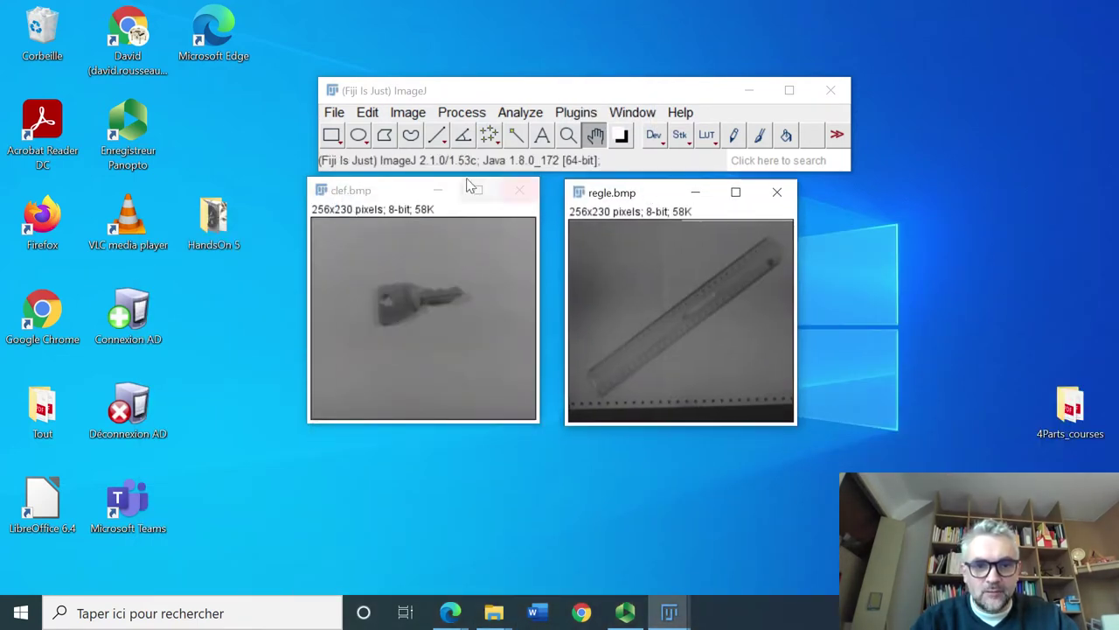
left_click_drag(407, 193, 363, 207)
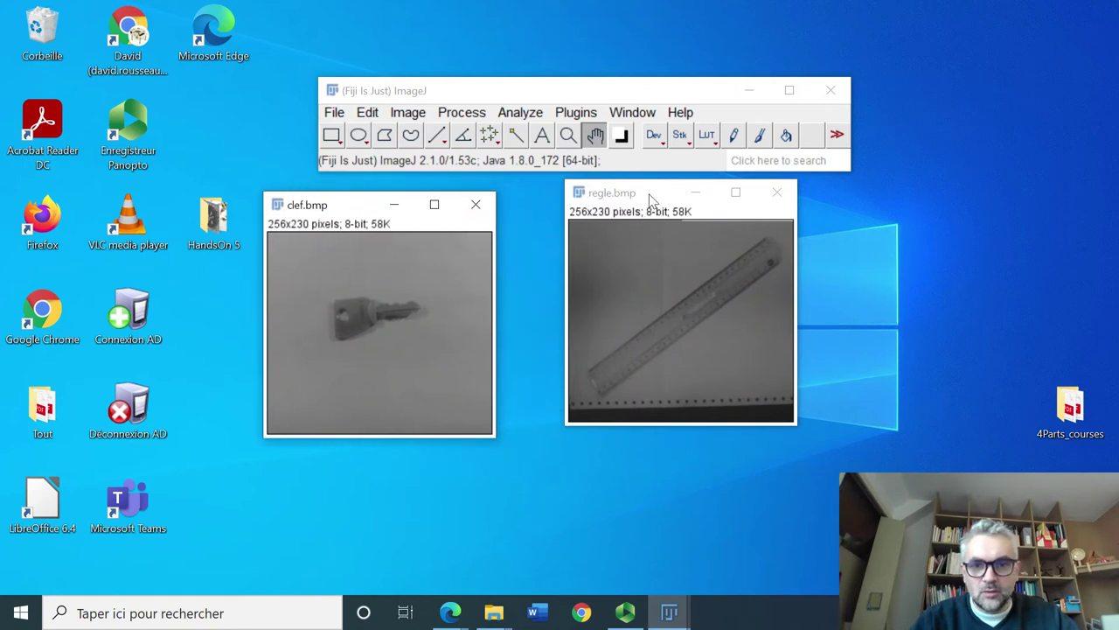
left_click_drag(649, 194, 648, 229)
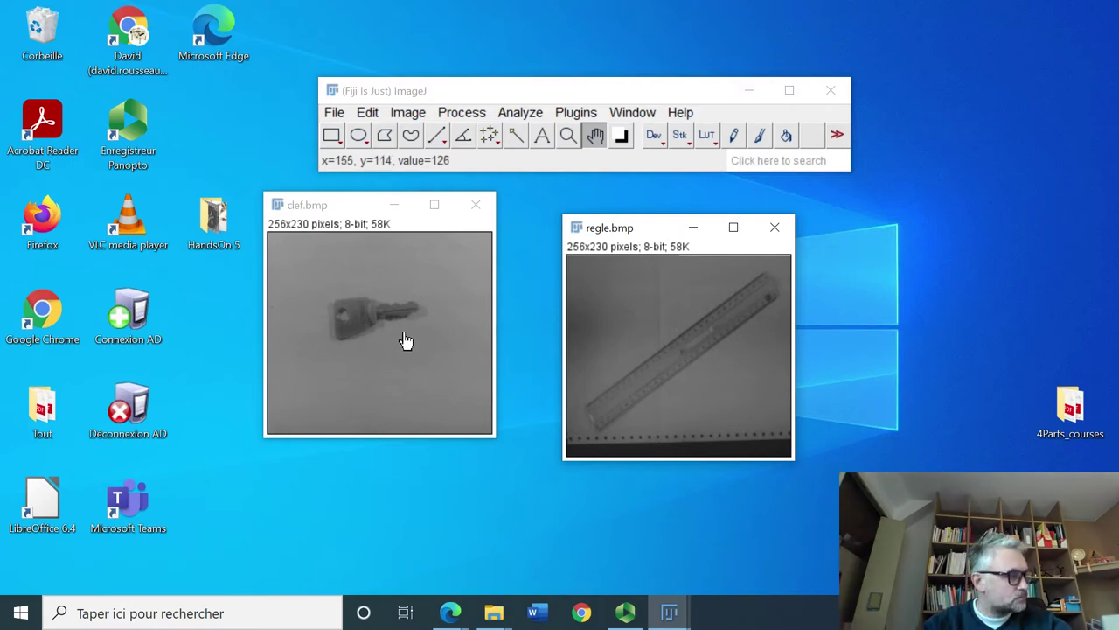
Step: Open Fiji's Process menu
left_click(460, 114)
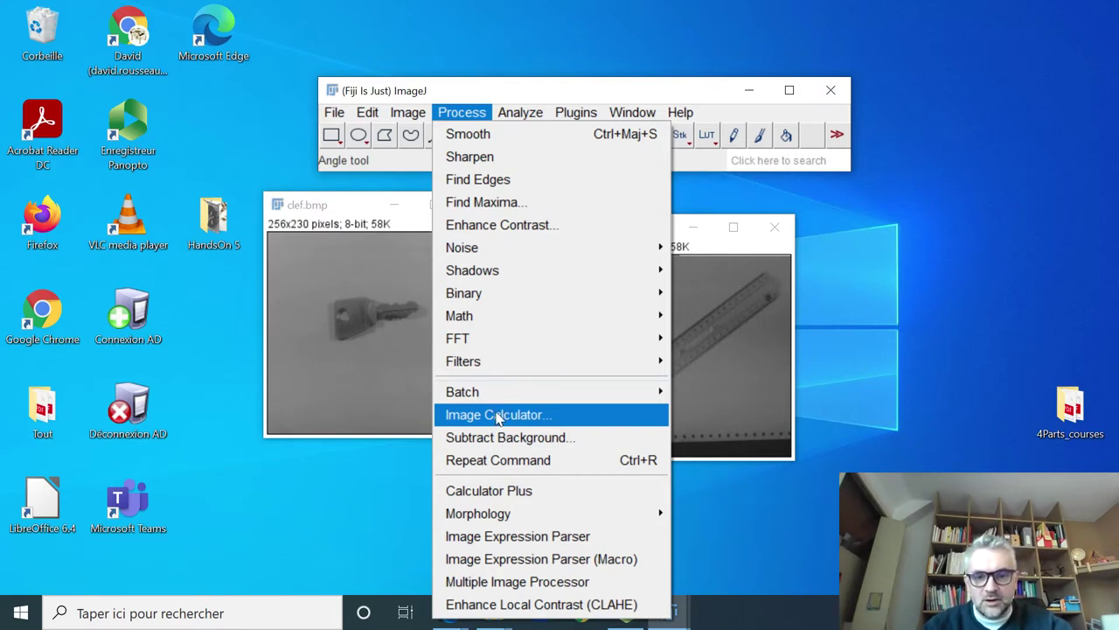
Step: Use Image Calculator to add regle.bmp and clef.bmp into an 8-bit result, moved aside
left_click(498, 413)
left_click_drag(532, 115, 864, 139)
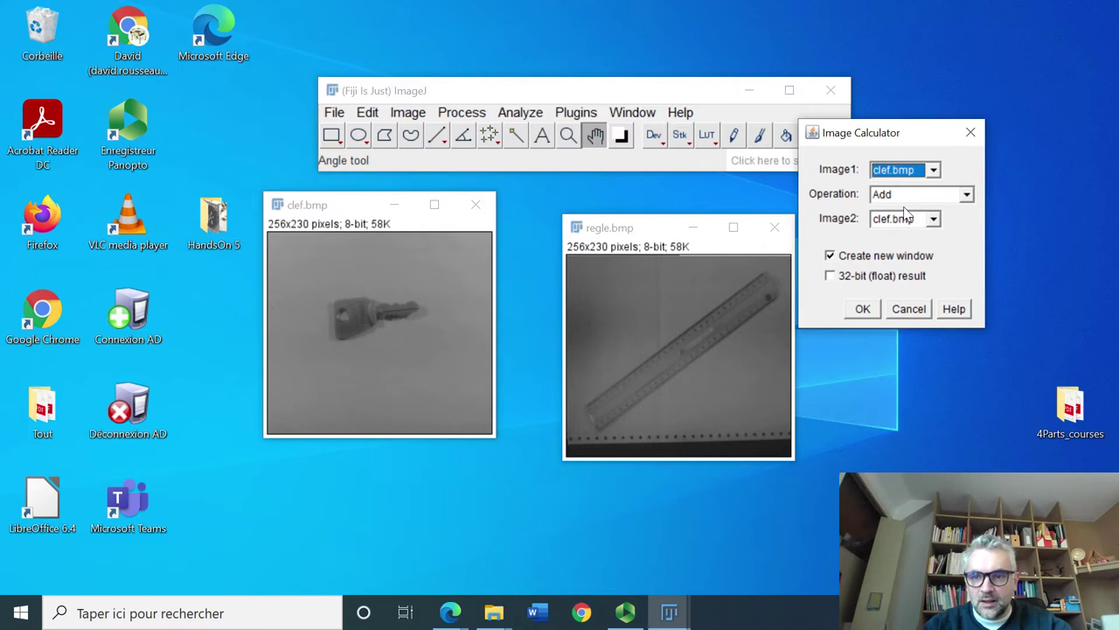
left_click(934, 171)
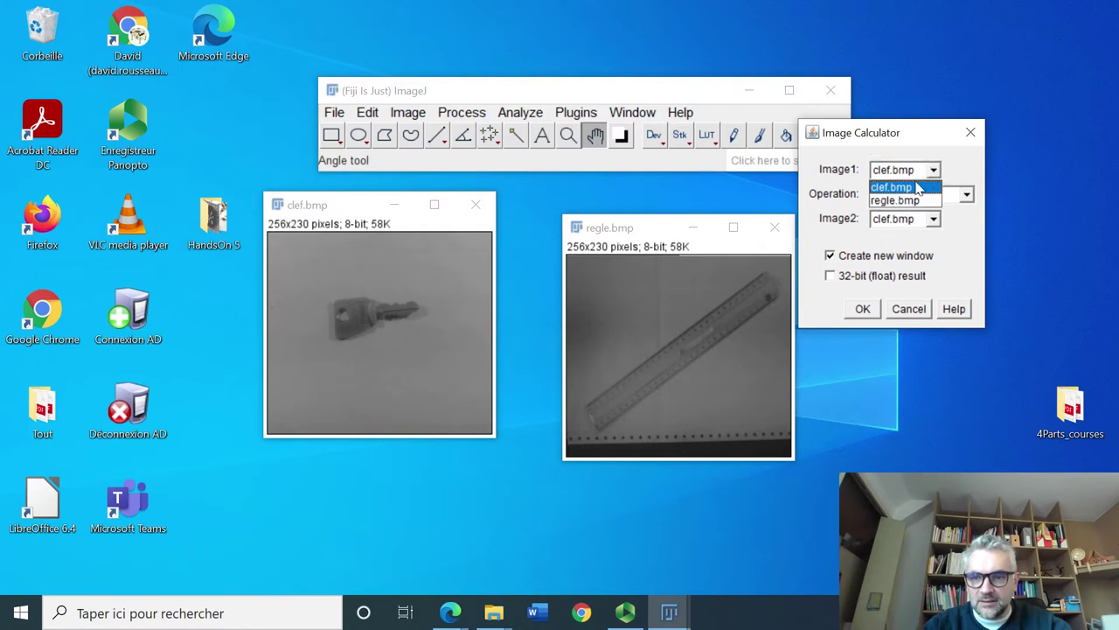
left_click(894, 200)
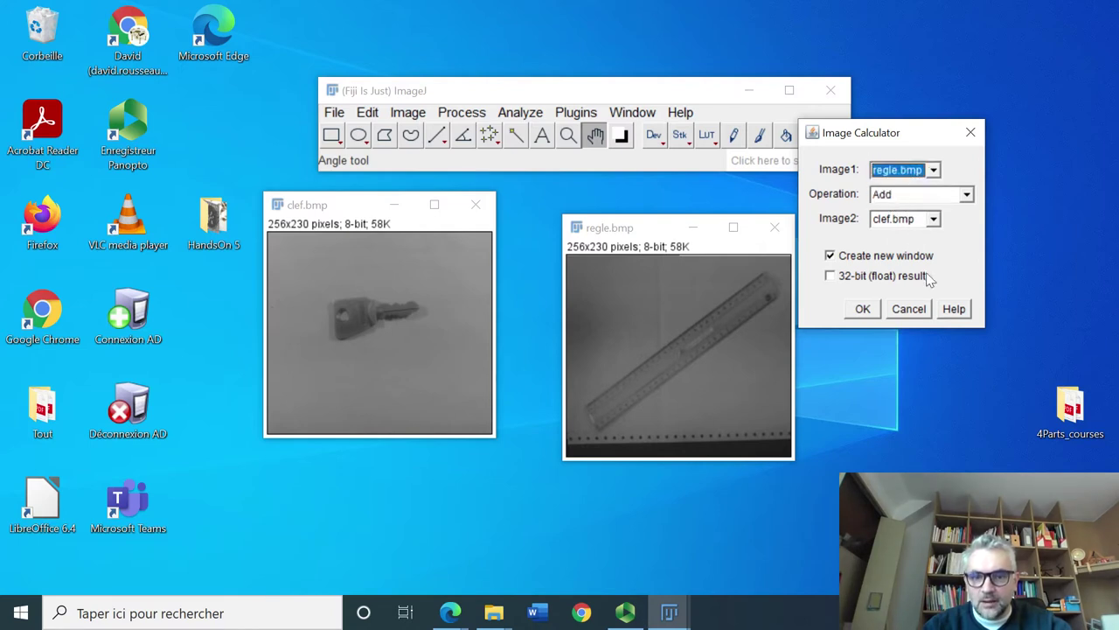
left_click(864, 309)
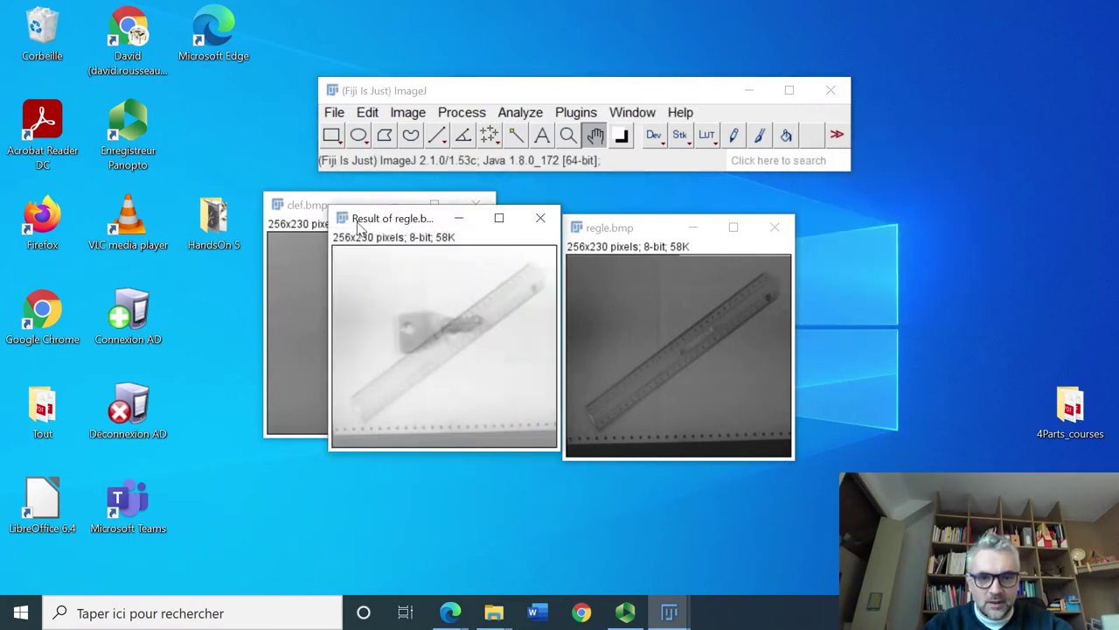
left_click_drag(358, 227, 198, 233)
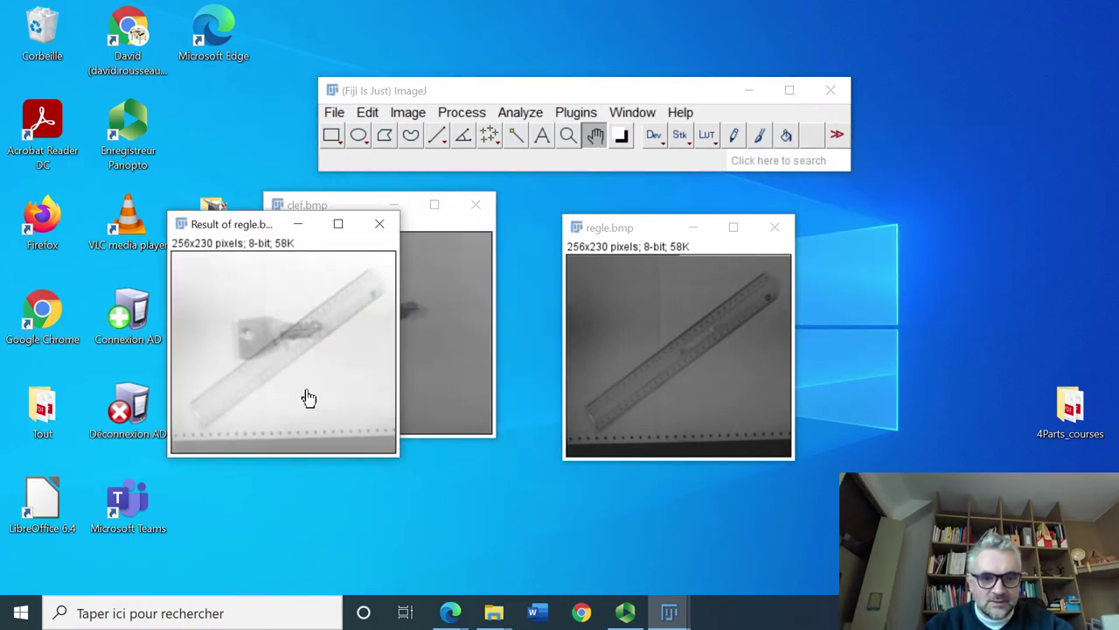
mouse_move(232, 228)
left_mouse_down()
mouse_move(307, 378)
mouse_move(240, 276)
mouse_move(288, 274)
left_mouse_up()
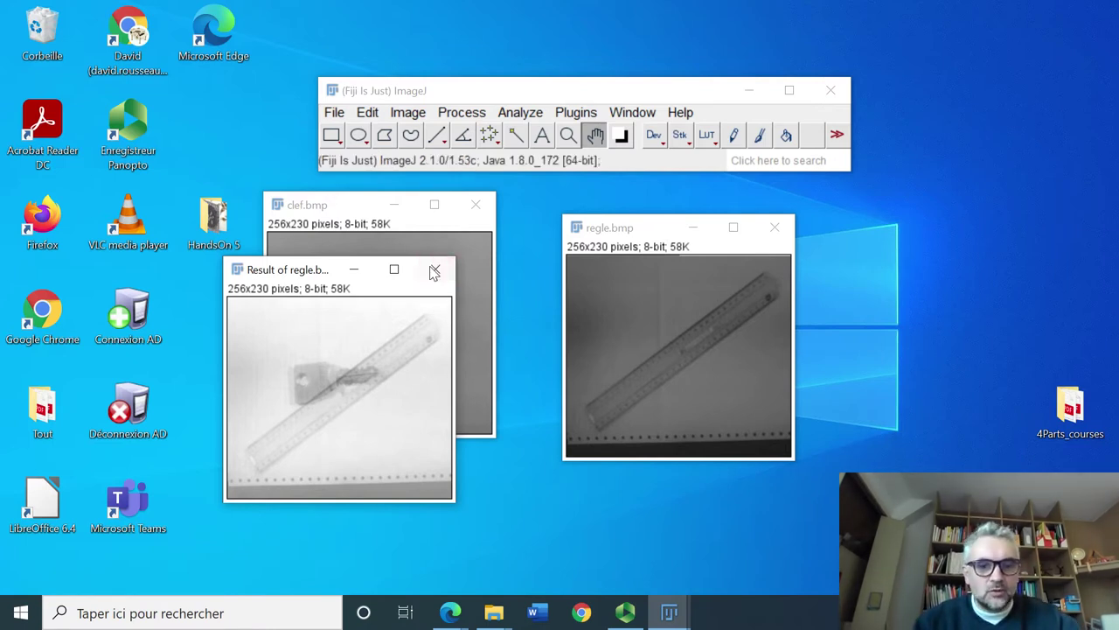
Step: Close the 8-bit sum and redo regle plus clef as a 32-bit float result
left_click(435, 269)
left_click(462, 112)
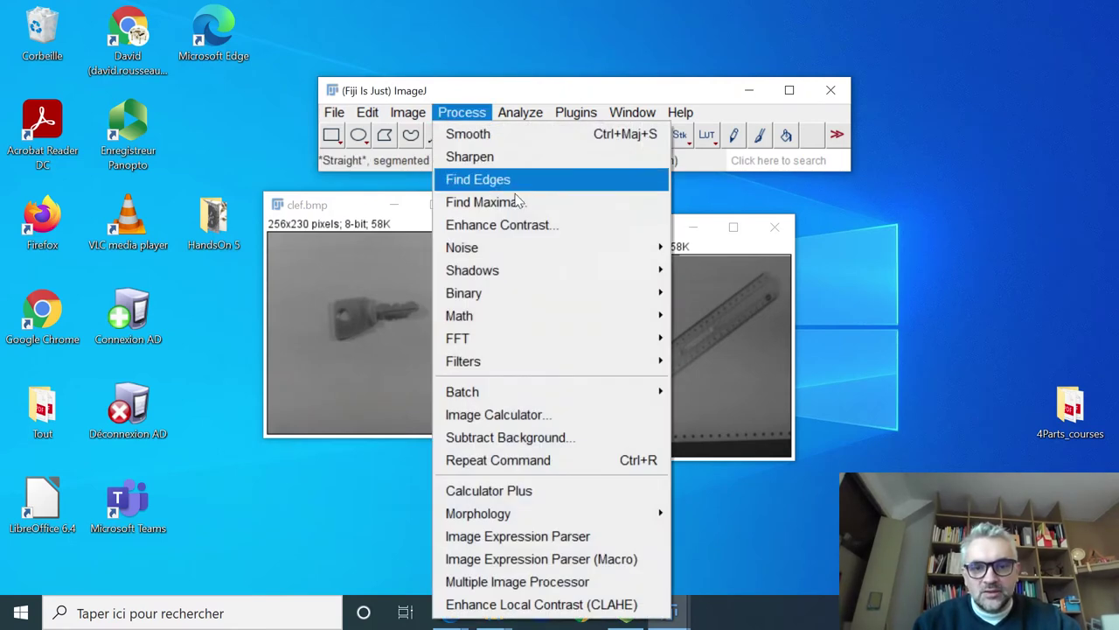
left_click(501, 414)
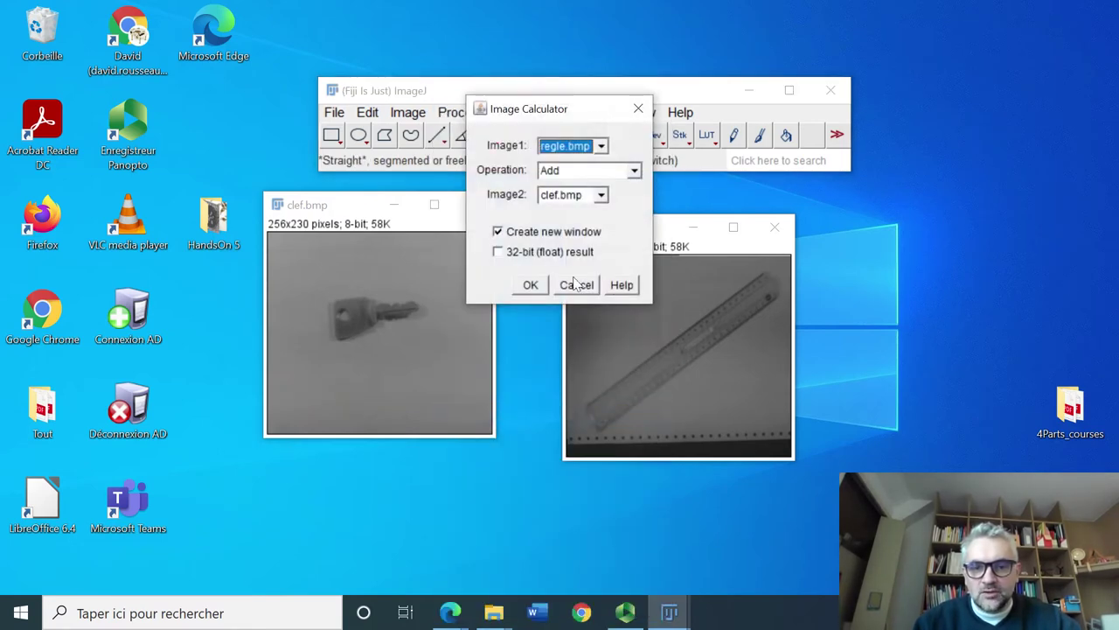
left_click(498, 252)
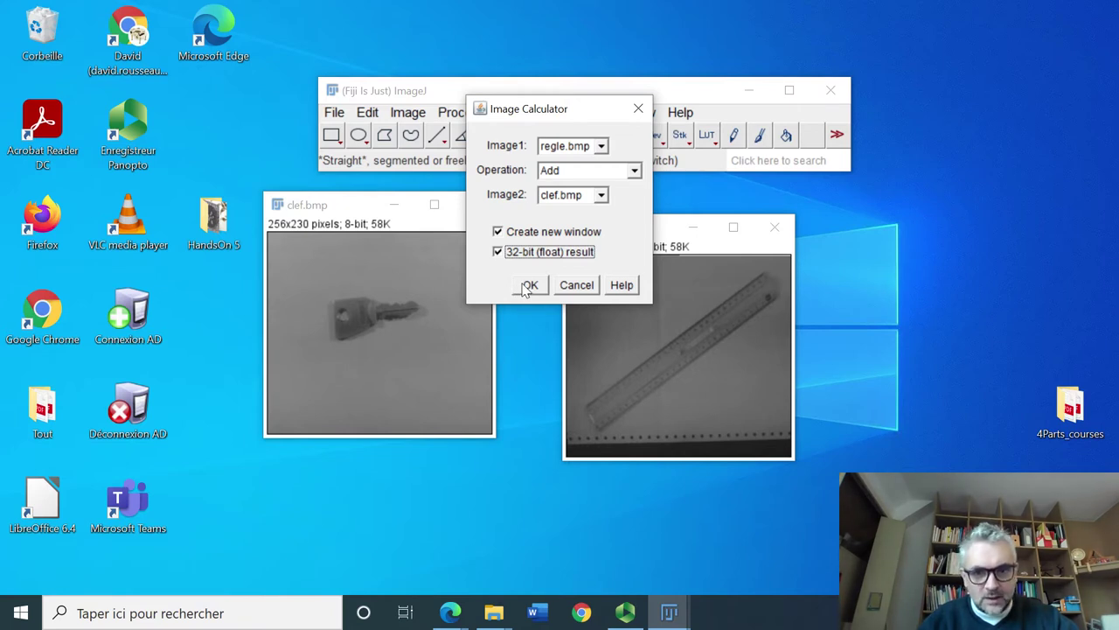
left_click(528, 285)
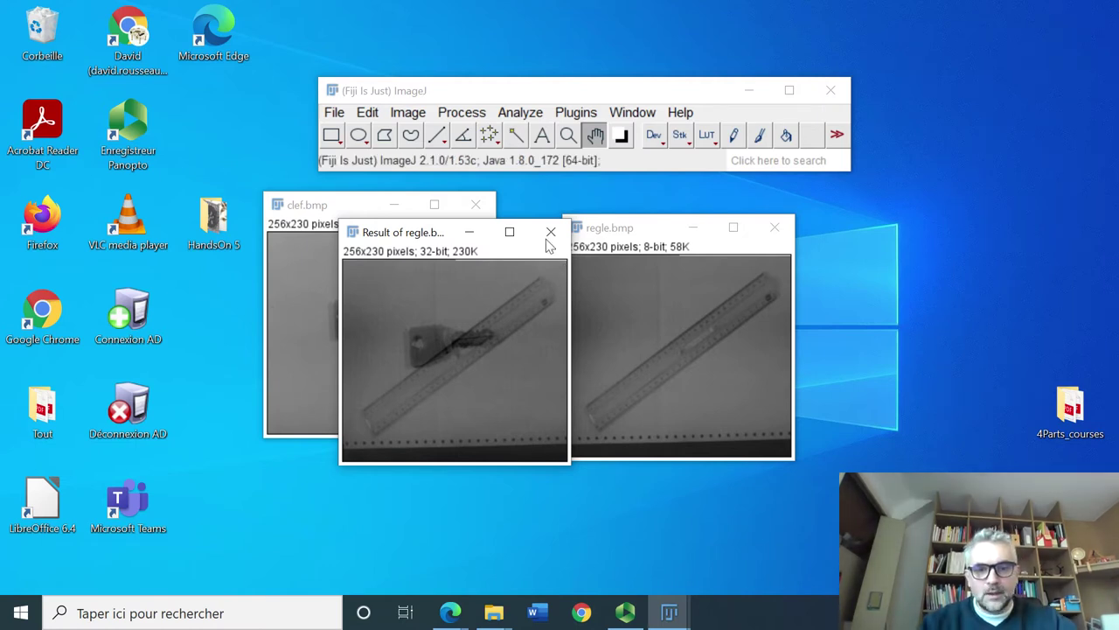
Step: Close the 32-bit sum and regle, then reopen regle.bmp from HandsOn 5 beside clef
left_click(551, 233)
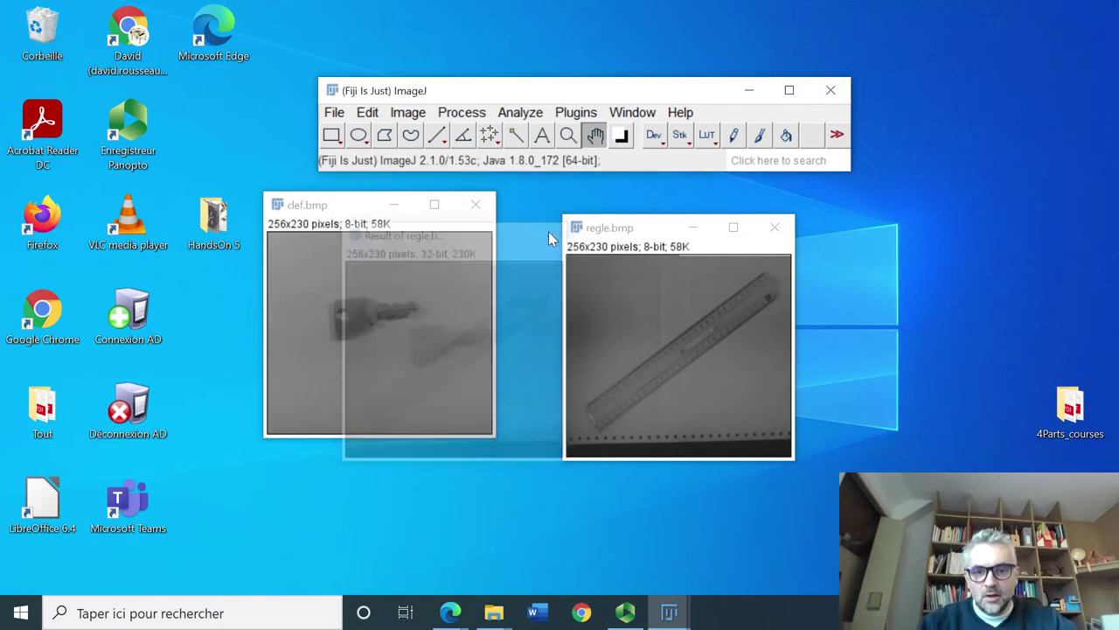
left_click(773, 229)
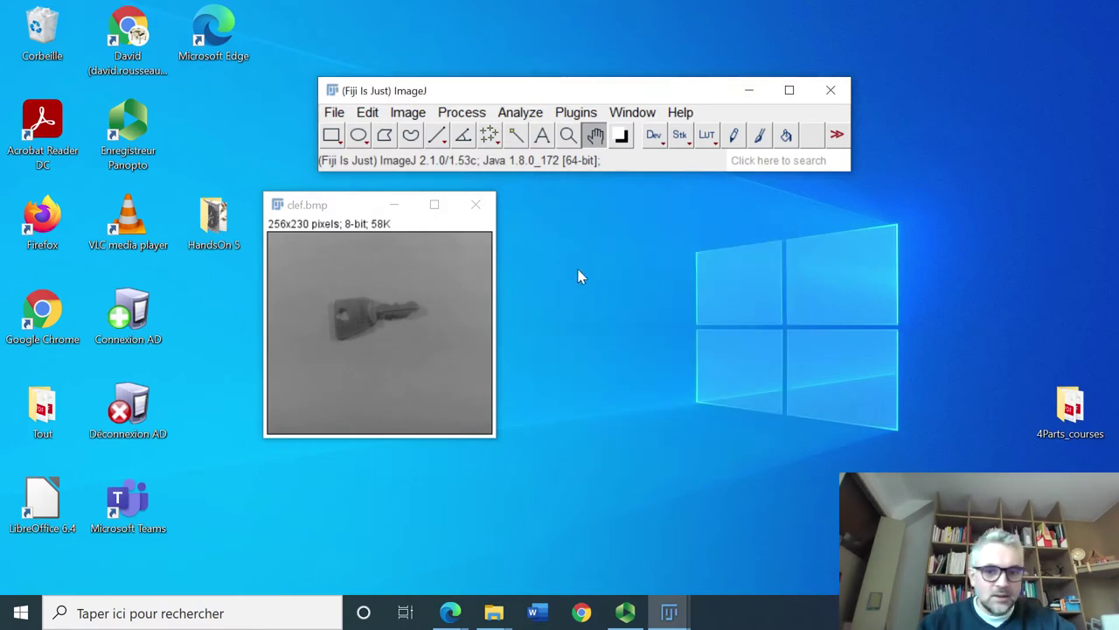
double_click(213, 216)
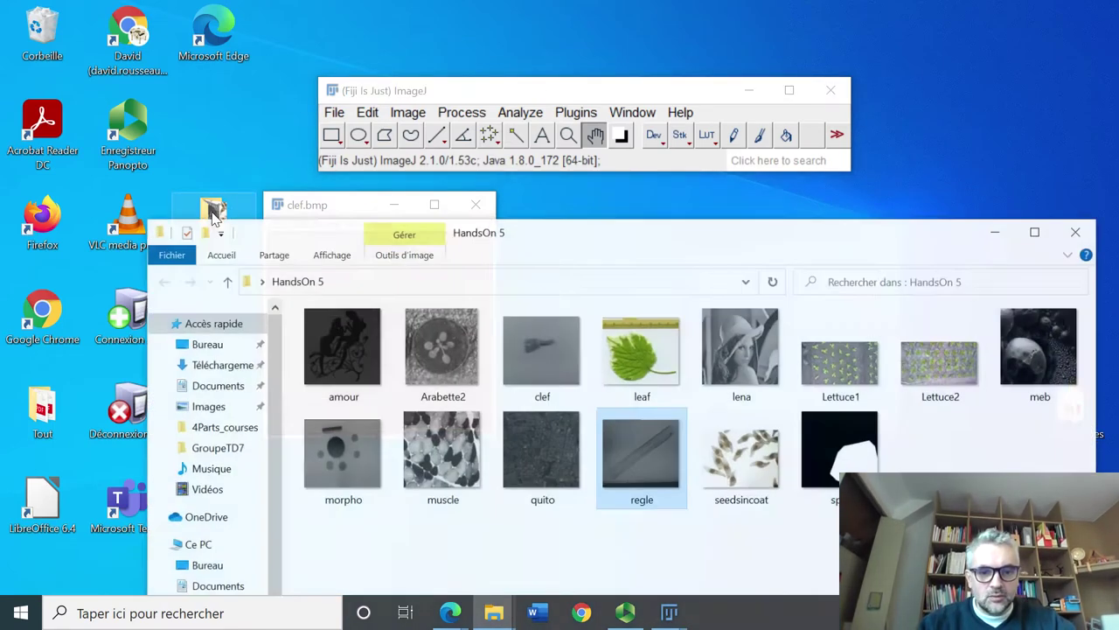
left_click_drag(636, 454, 586, 160)
left_click(1001, 227)
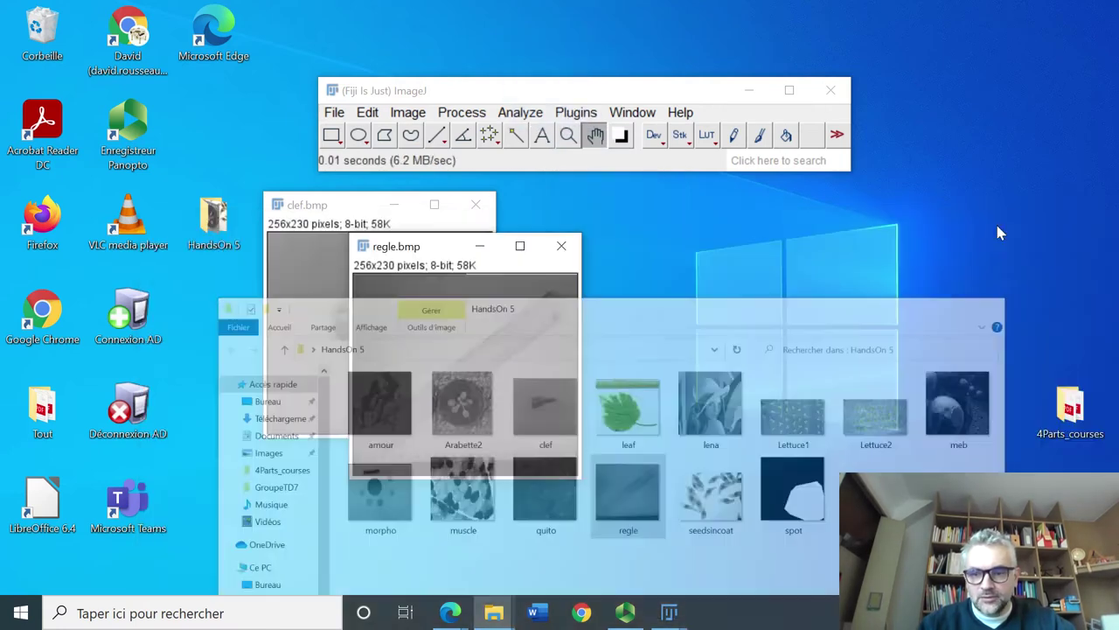
mouse_move(420, 257)
left_mouse_down()
mouse_move(608, 218)
mouse_move(586, 214)
left_mouse_up()
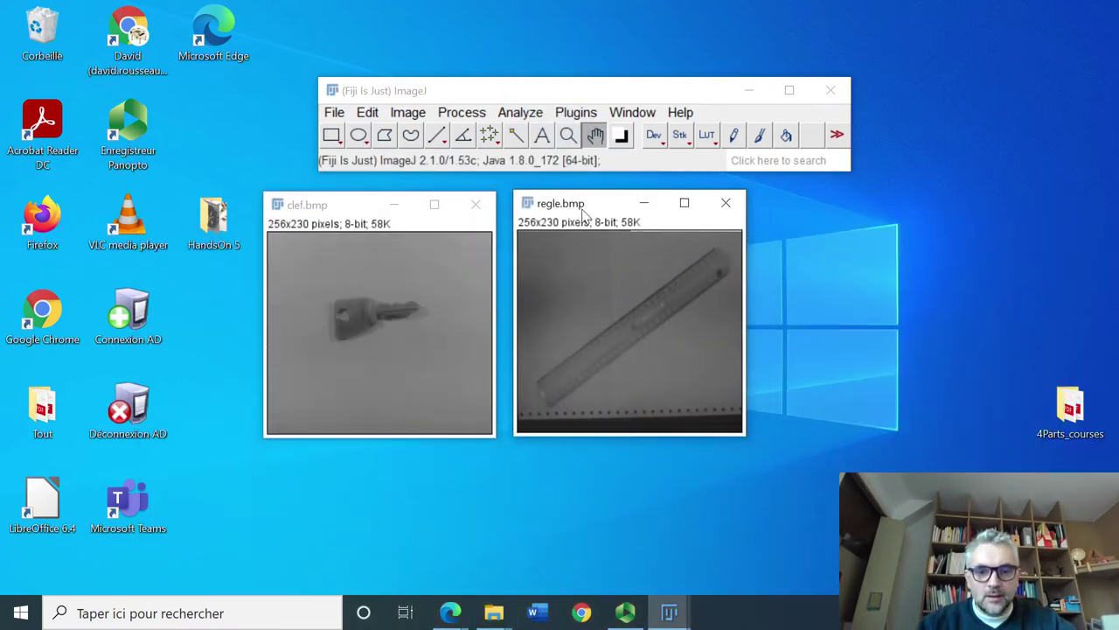
left_click(462, 112)
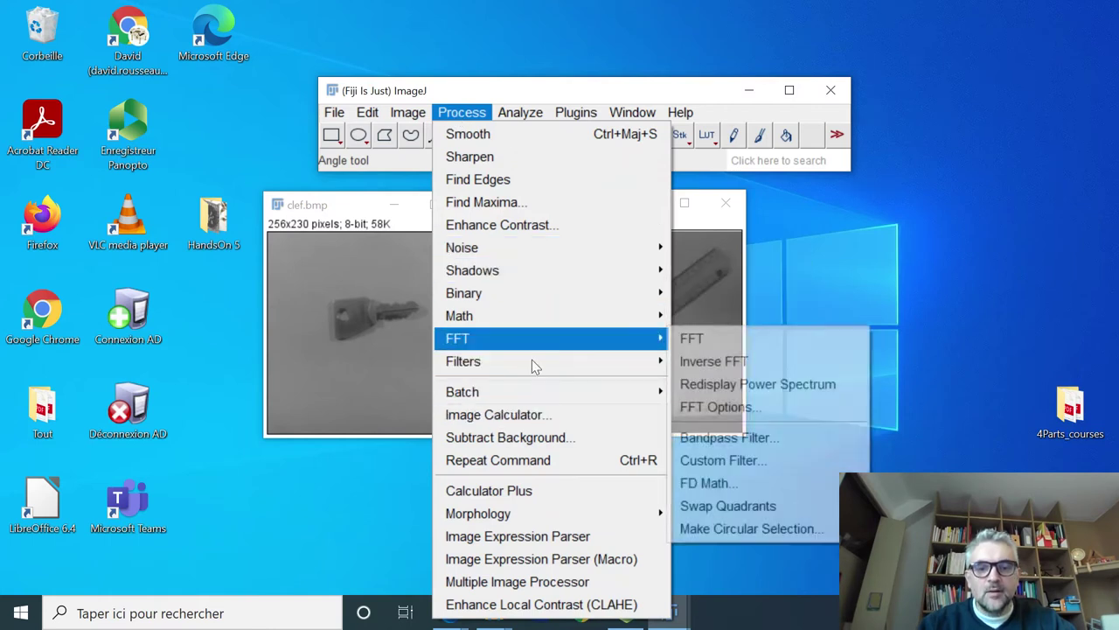
Step: Subtract clef.bmp from regle.bmp in Image Calculator with 32-bit float unticked
left_click(516, 418)
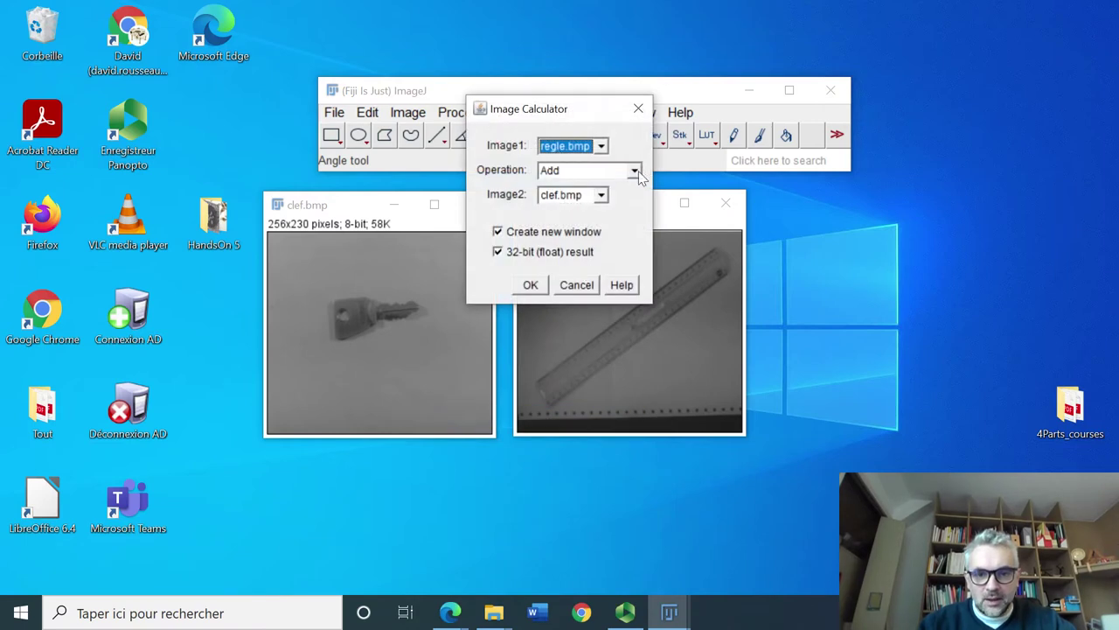
left_click(635, 171)
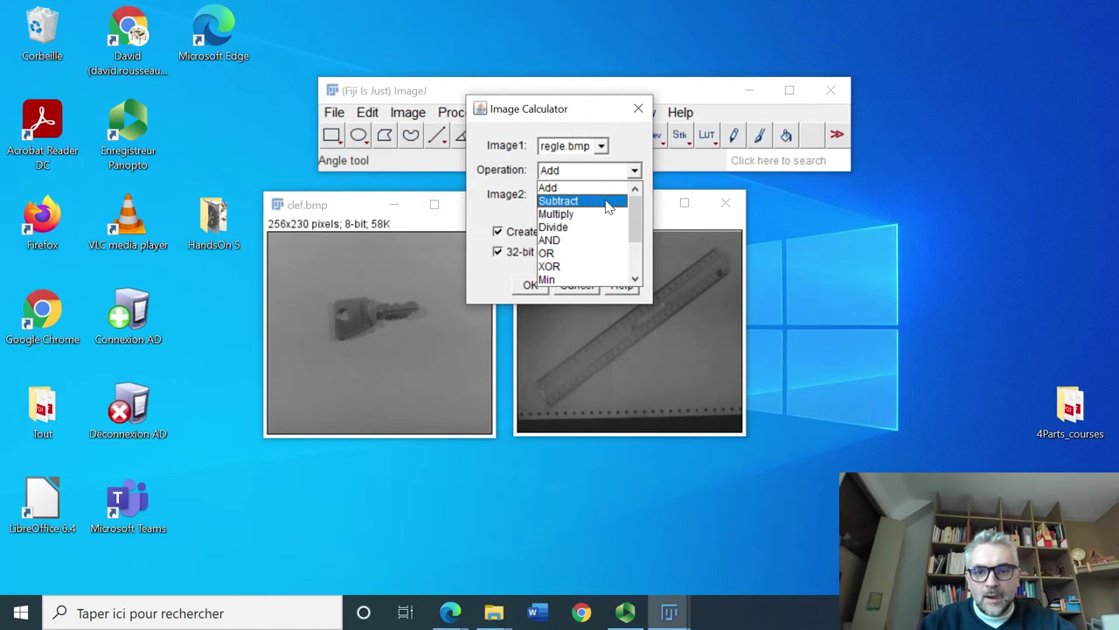
scroll(610, 206, "down", 1)
scroll(610, 206, "down", 1)
scroll(610, 205, "up", 1)
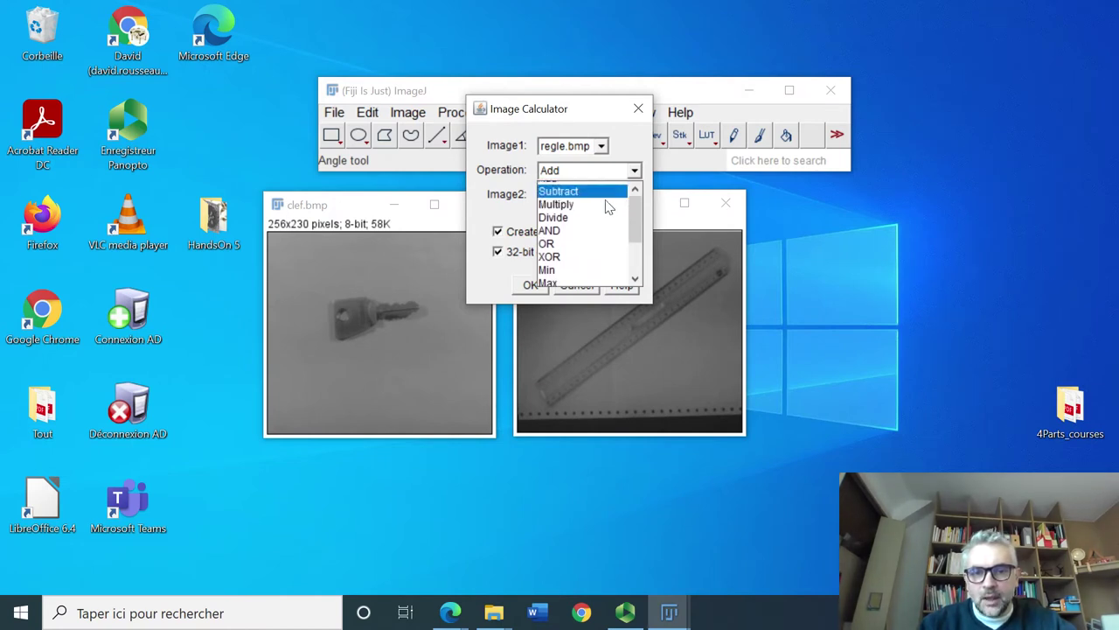
scroll(610, 206, "up", 1)
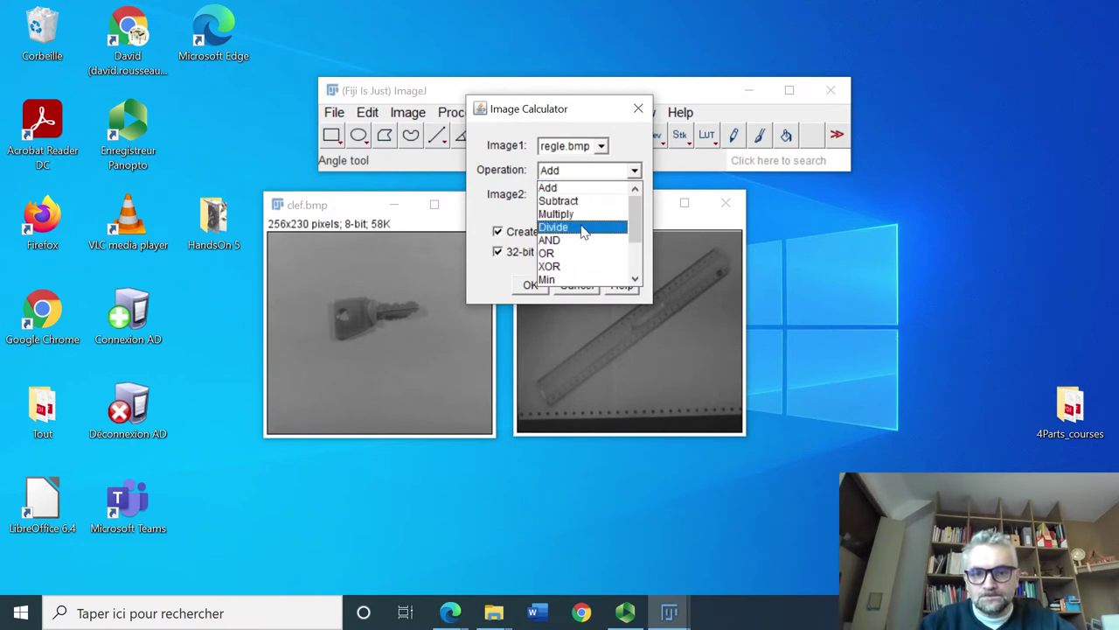
left_click(580, 202)
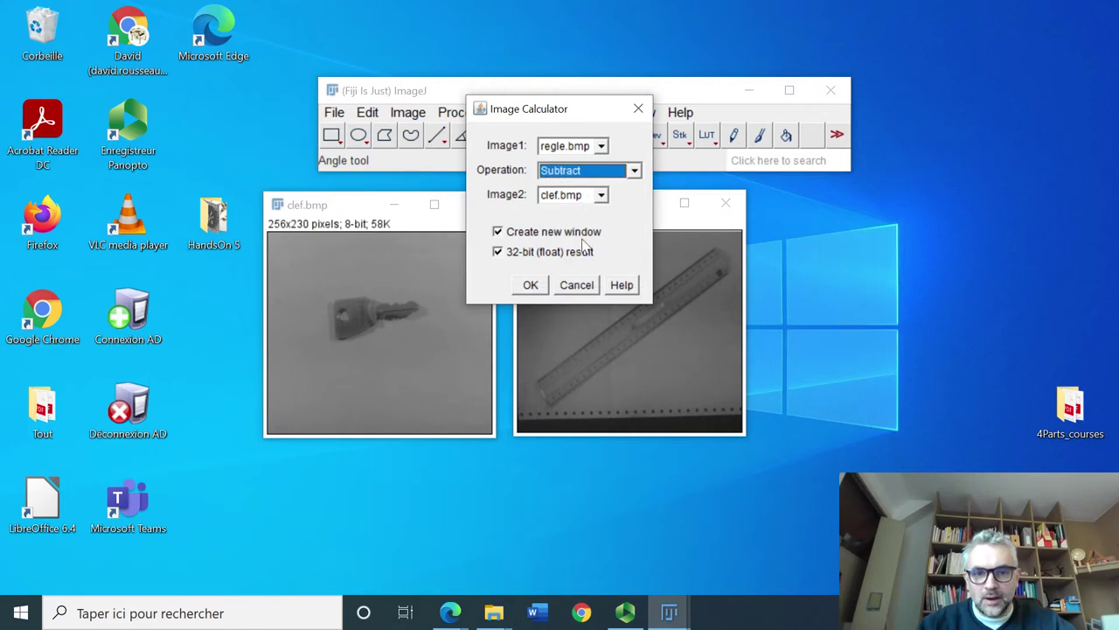
left_click(497, 252)
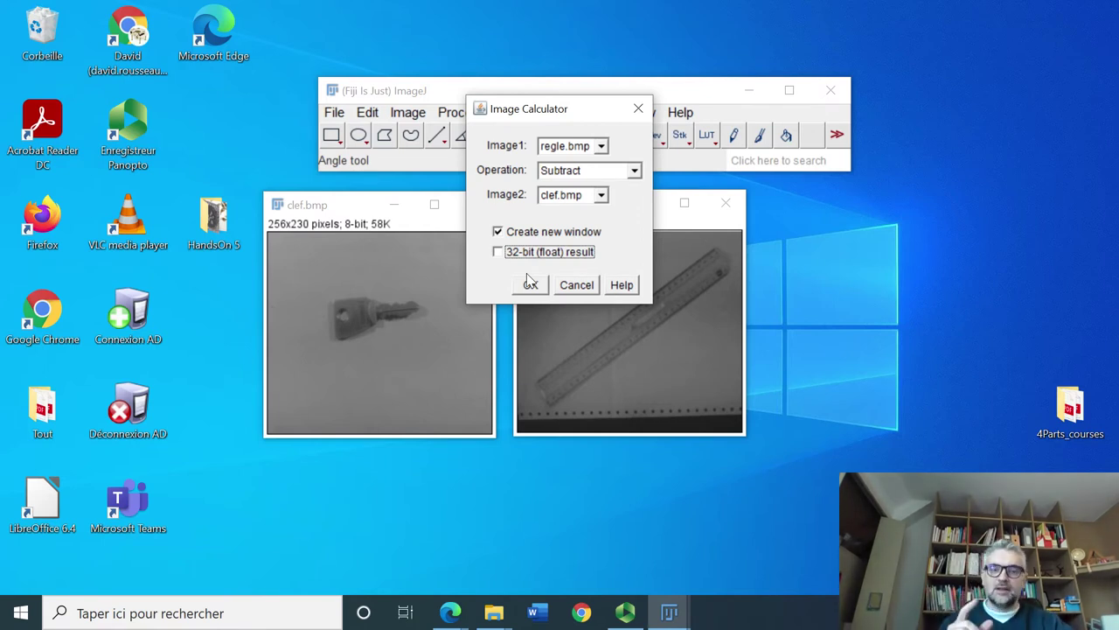
left_click(530, 285)
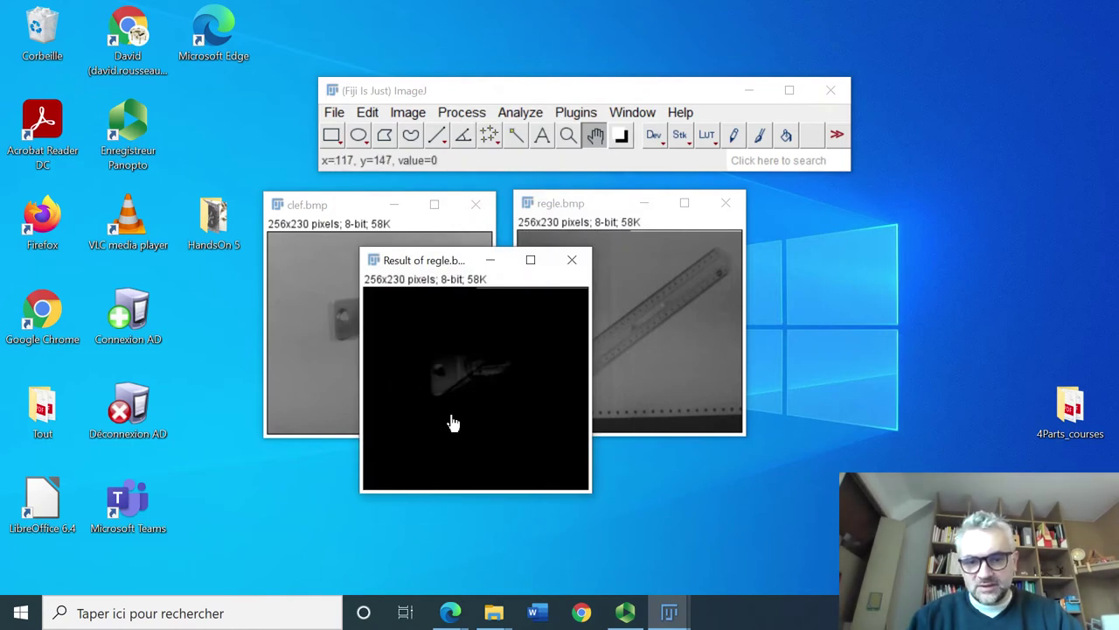
Step: Redo regle minus clef as a 32-bit float result and place it beside regle.bmp
left_click(572, 263)
left_click(462, 112)
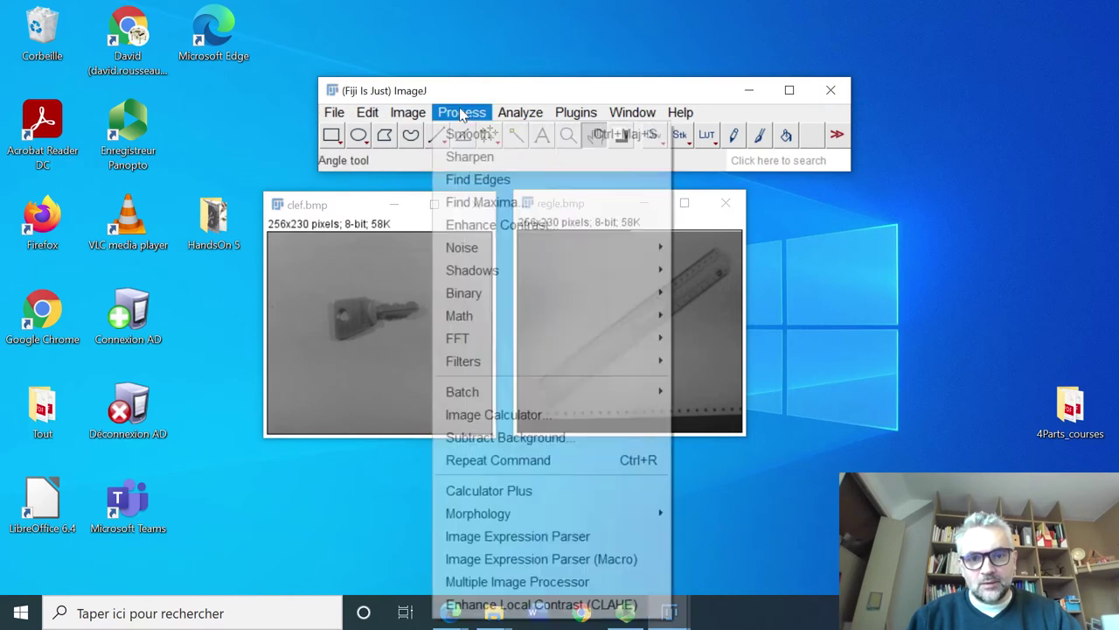
left_click(499, 415)
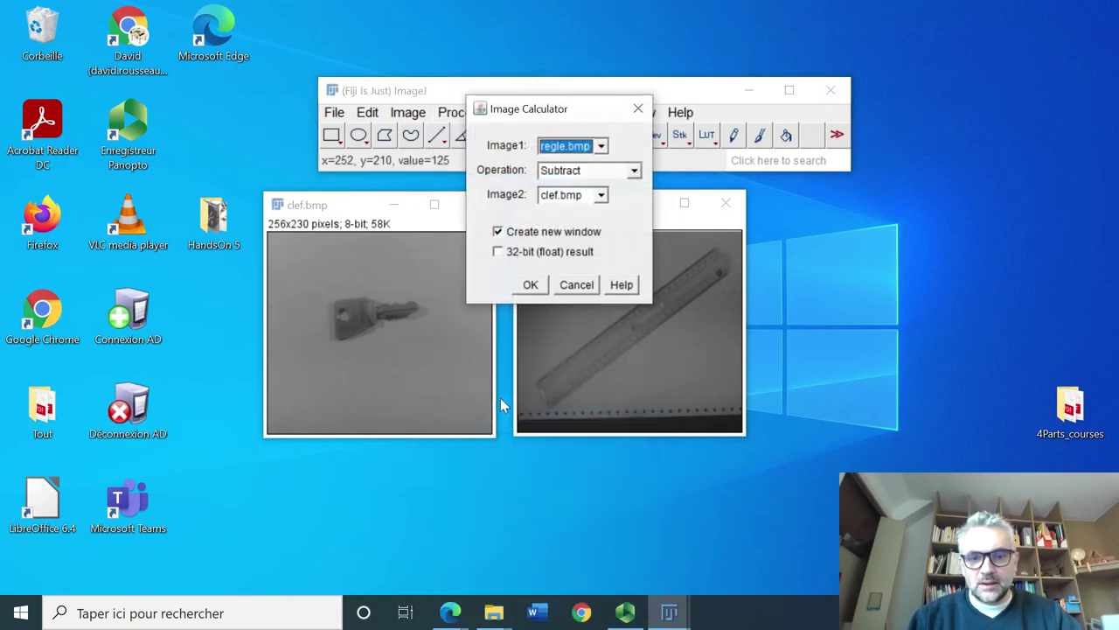
left_click(497, 253)
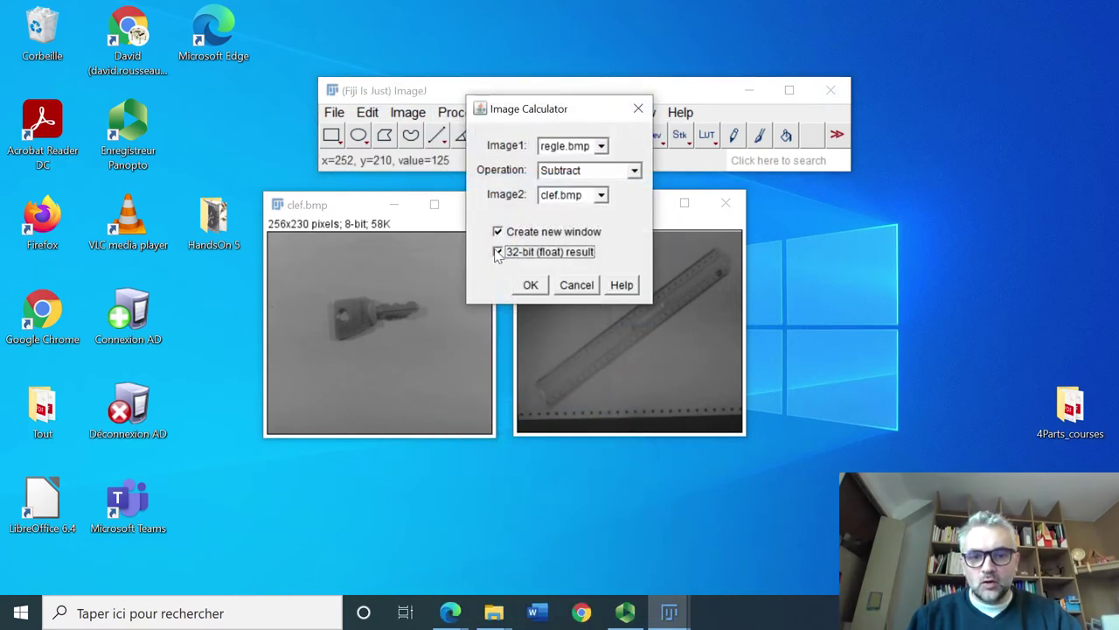
left_click(530, 286)
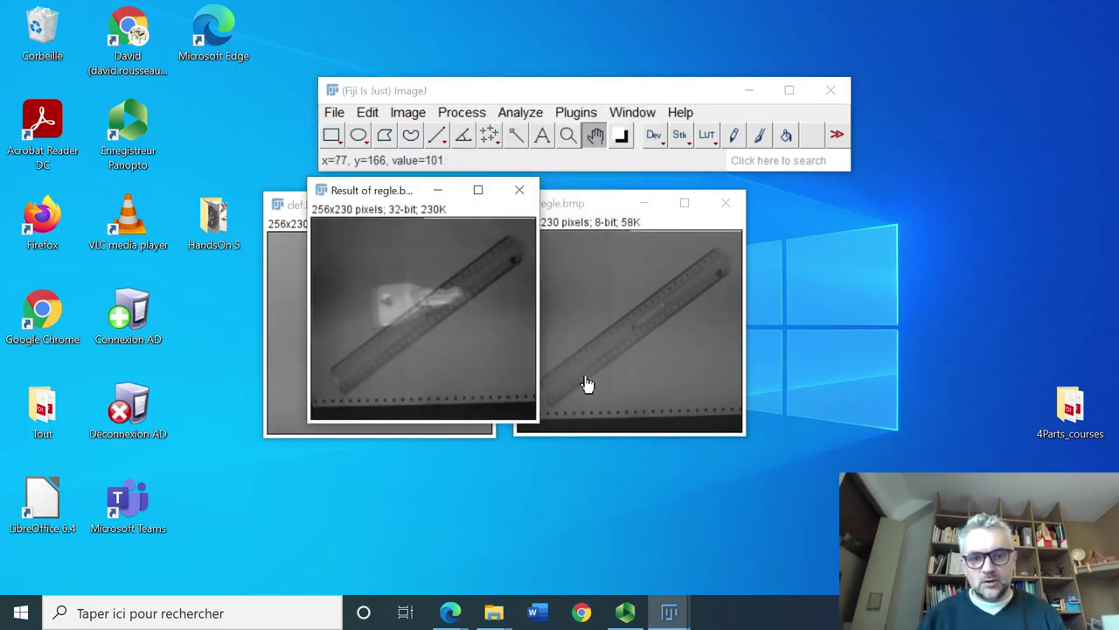
scroll(385, 263, "up", 1)
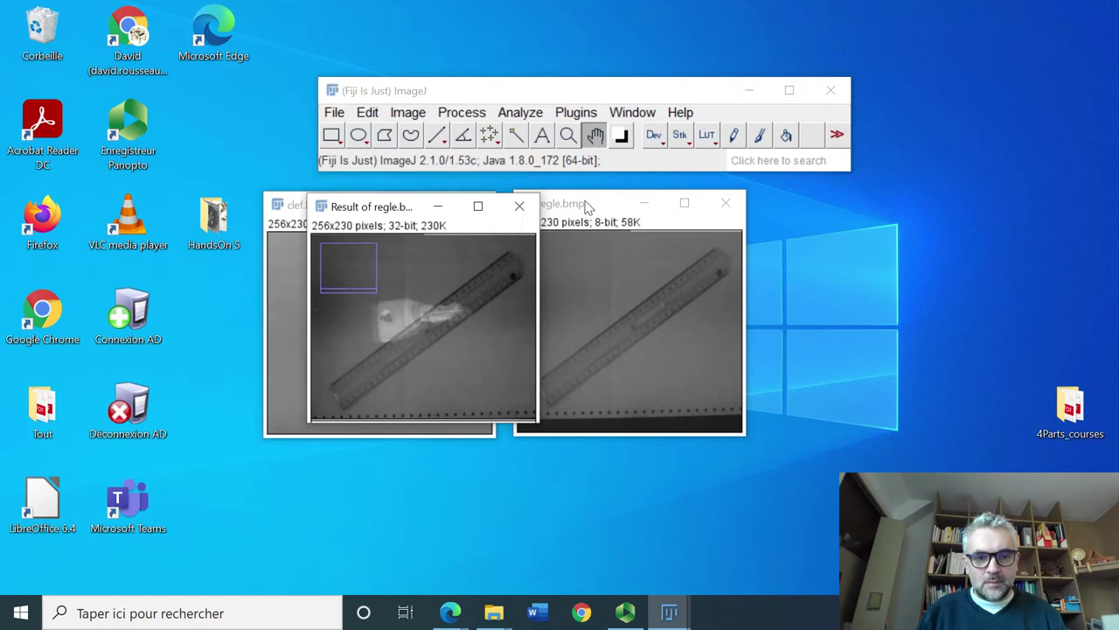
mouse_move(375, 225)
left_mouse_down()
mouse_move(730, 221)
mouse_move(766, 207)
left_mouse_up()
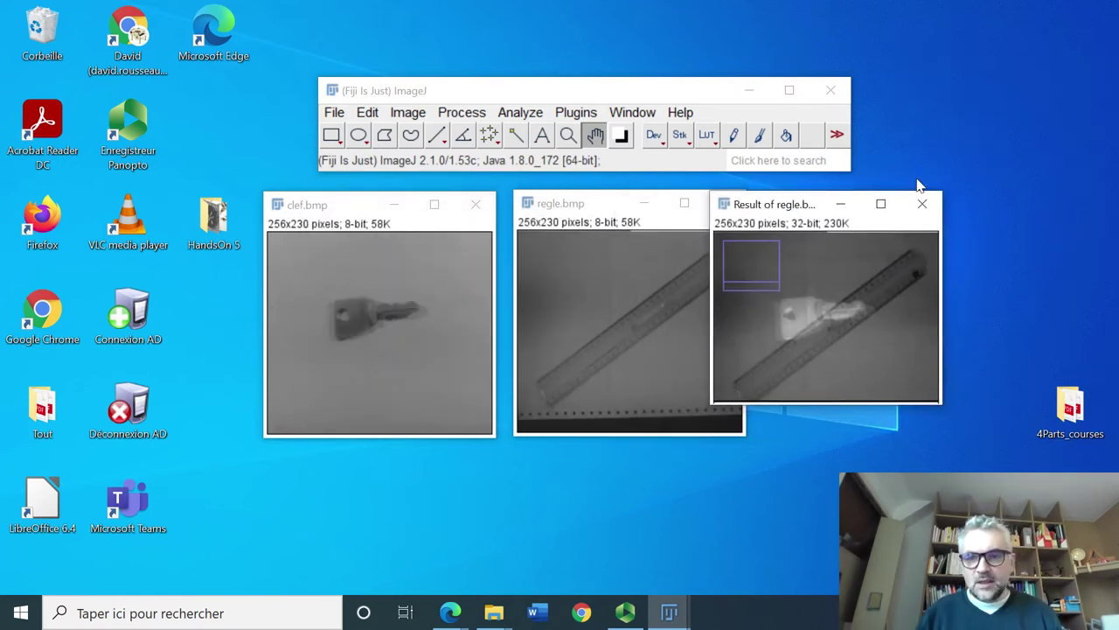
left_click(923, 204)
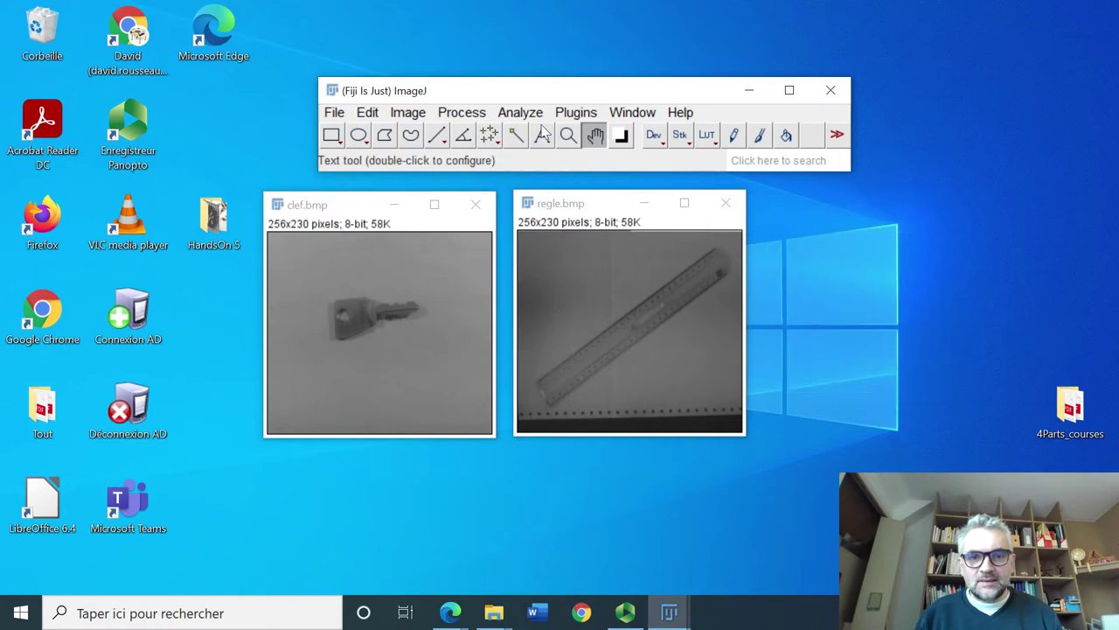
left_click(467, 113)
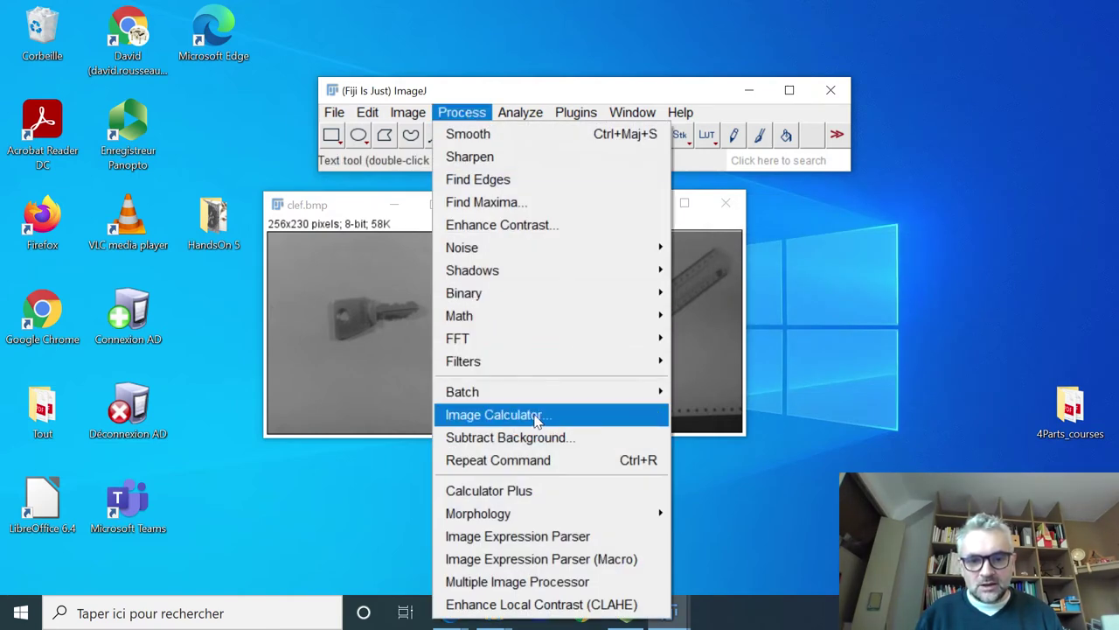
left_click(536, 422)
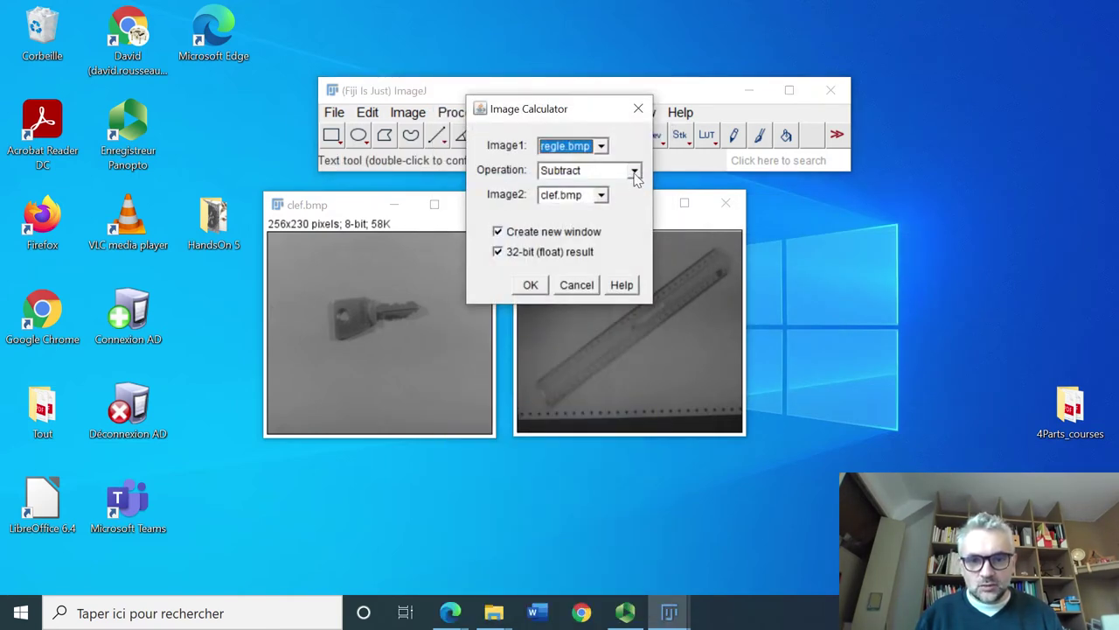
left_click(634, 172)
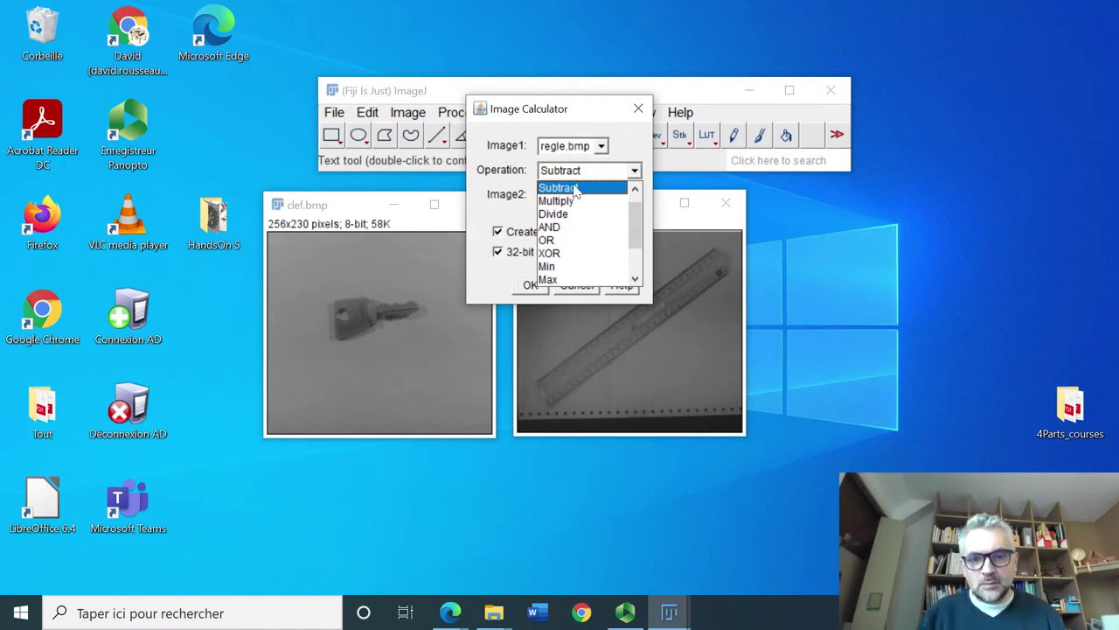
scroll(566, 242, "down", 1)
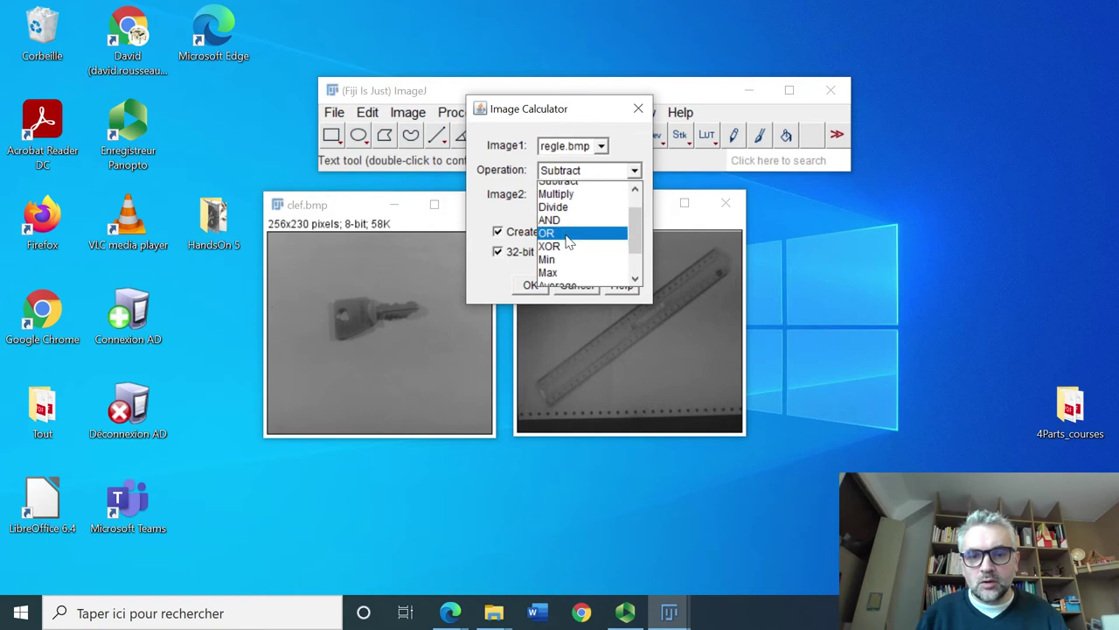
scroll(567, 242, "down", 1)
scroll(567, 243, "down", 1)
scroll(567, 242, "down", 1)
scroll(566, 242, "up", 1)
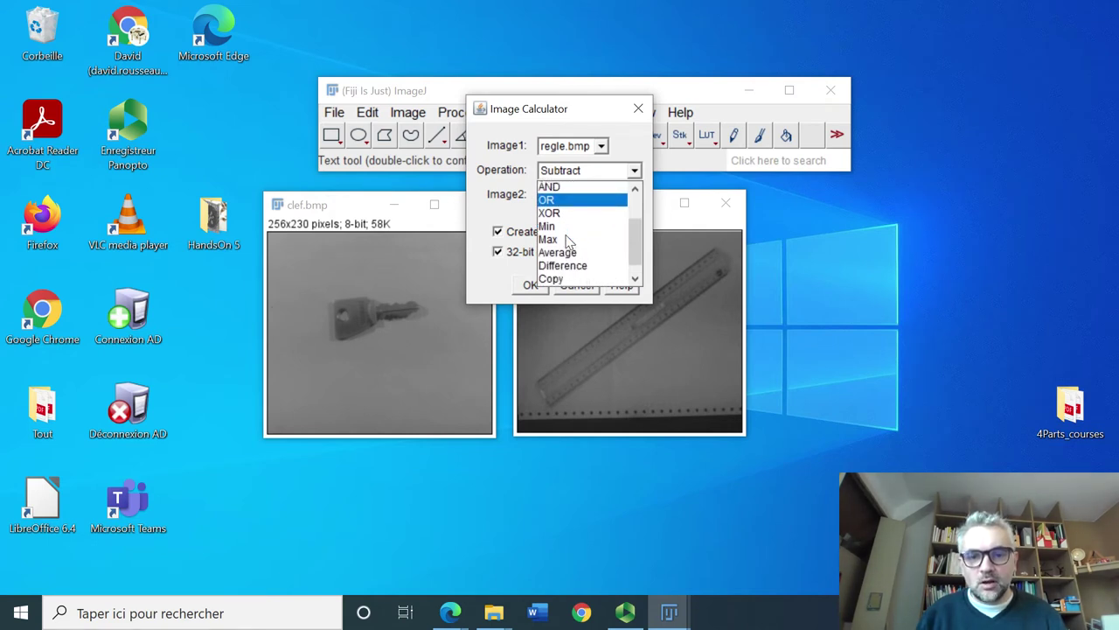
scroll(566, 242, "up", 3)
scroll(569, 249, "up", 1)
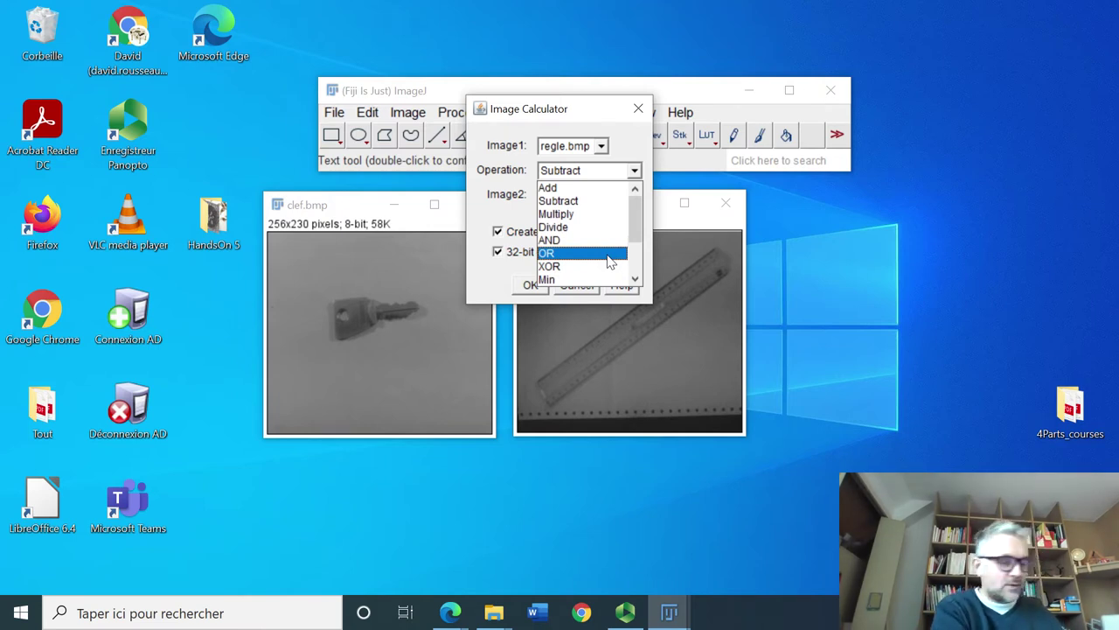
left_click(640, 111)
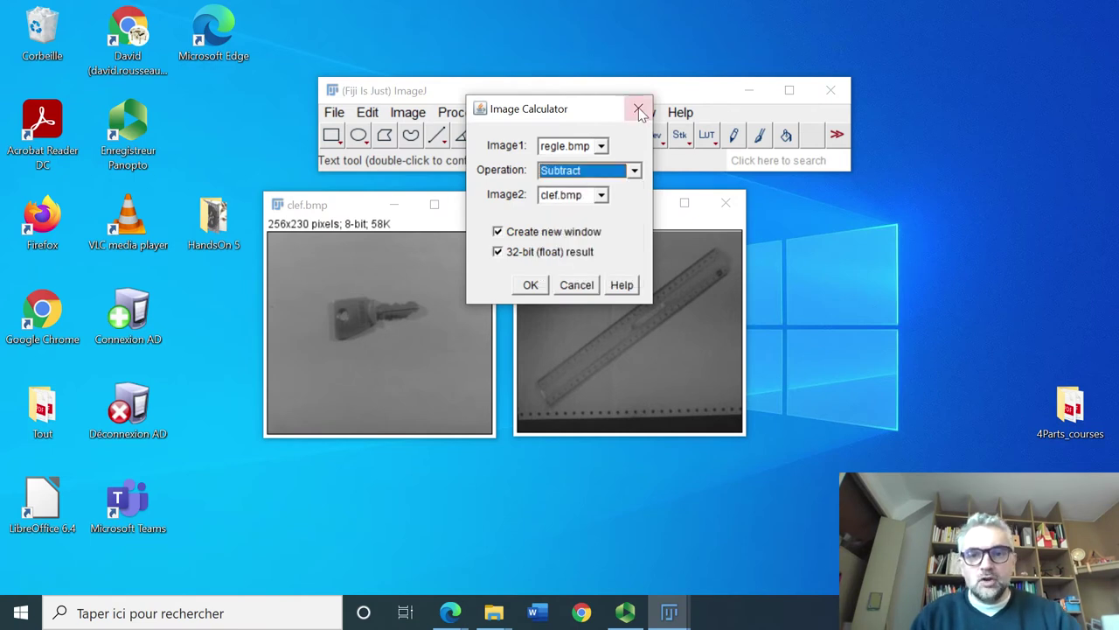
Step: Close clef and regle, then open muscle.bmp and spot.bmp from HandsOn 5 in Fiji
left_click(726, 204)
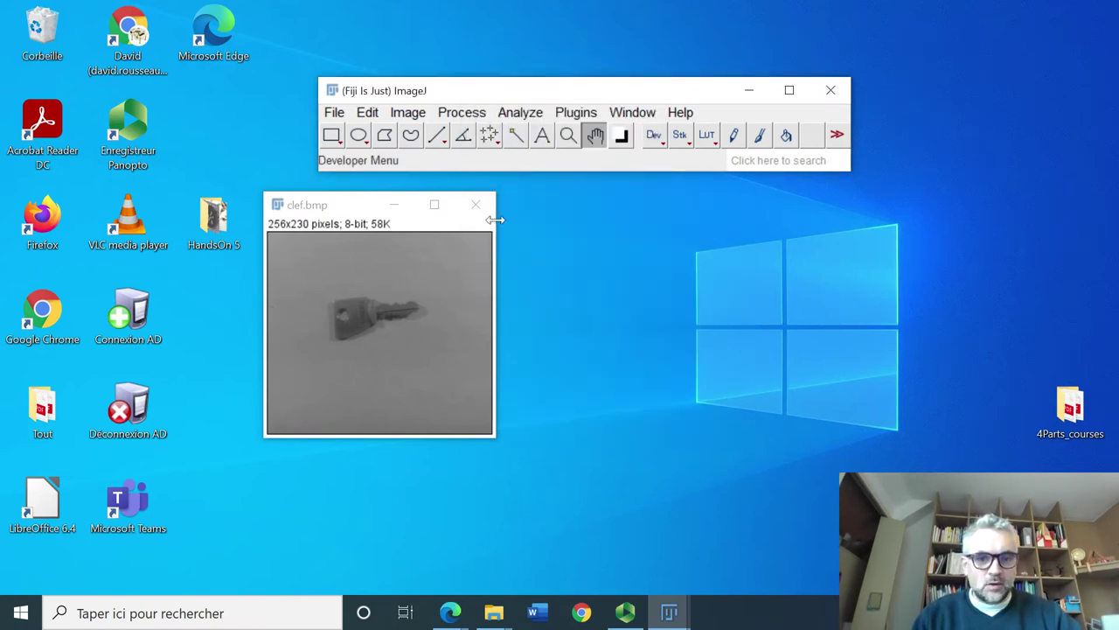
left_click(475, 204)
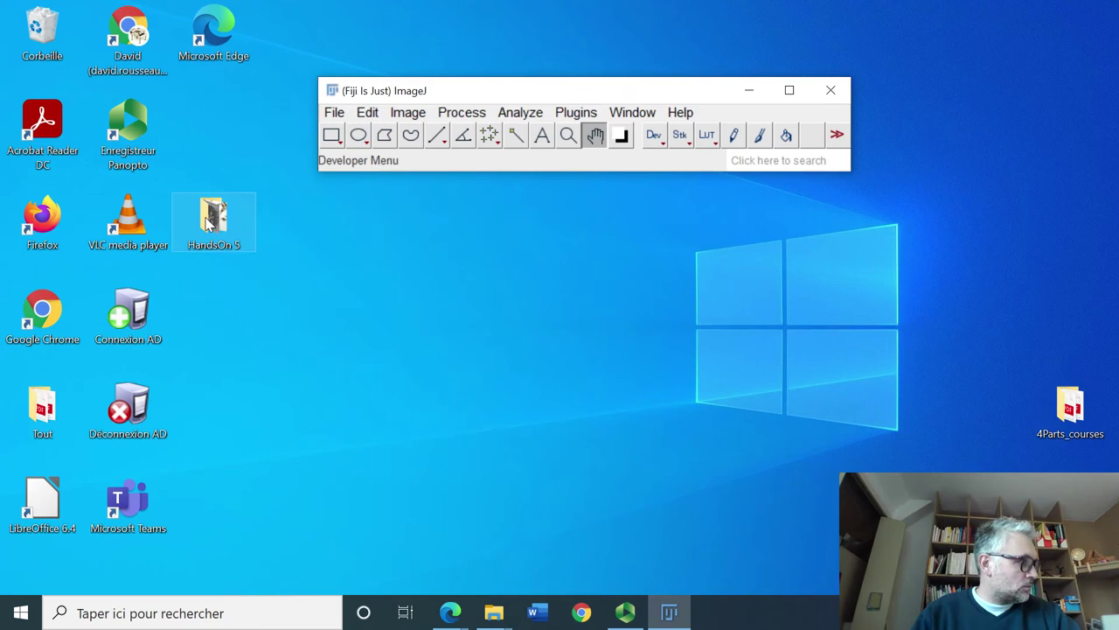
double_click(210, 224)
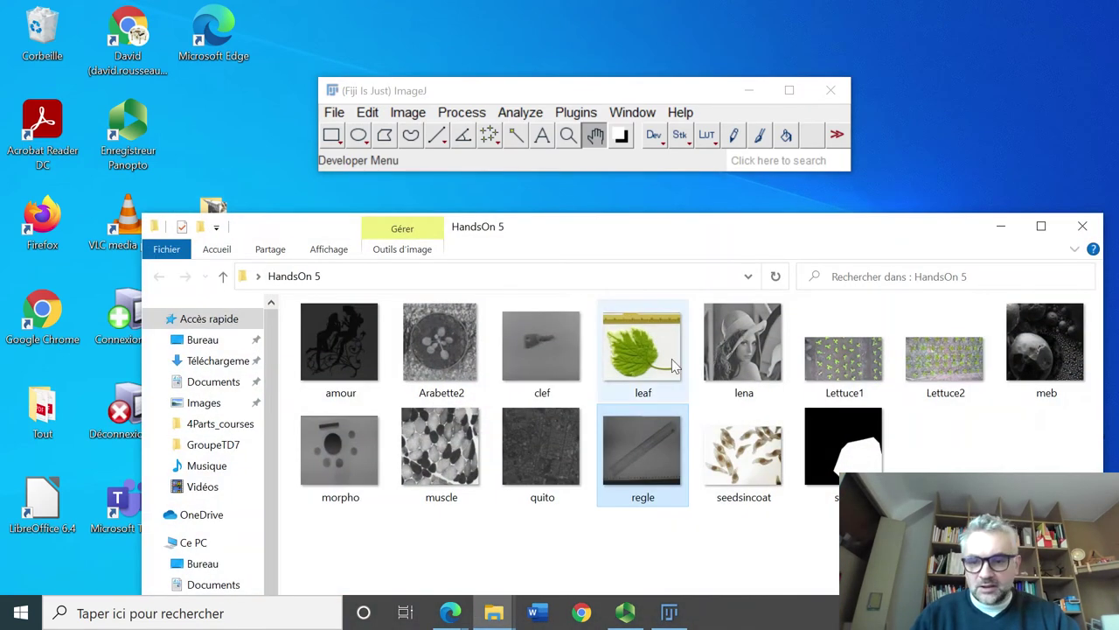
left_click_drag(437, 446, 513, 171)
left_click_drag(835, 444, 669, 153)
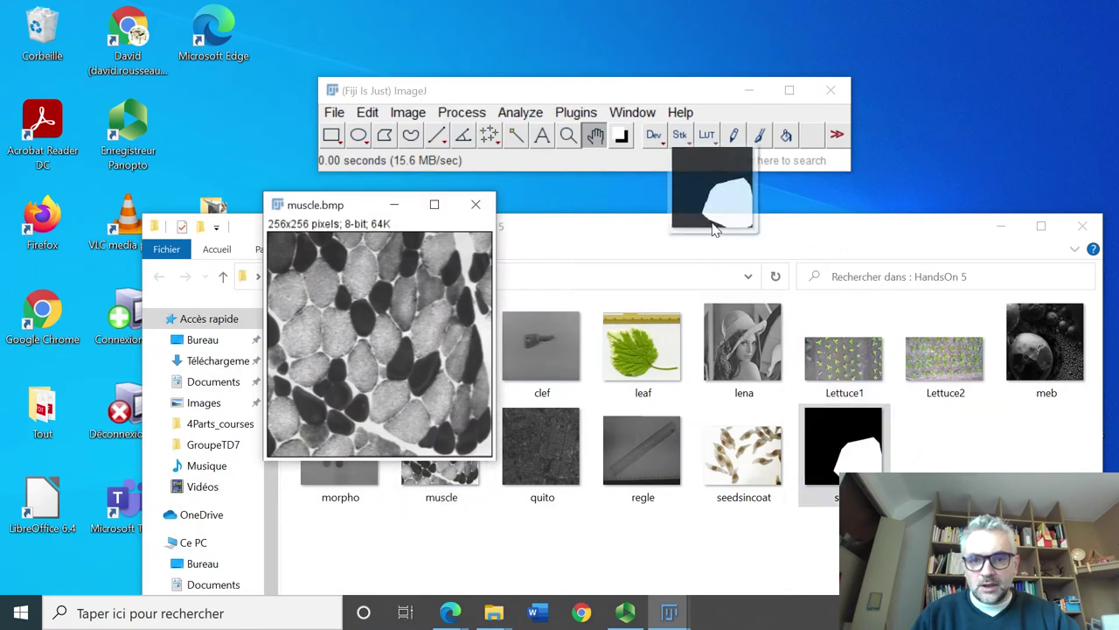
left_click(1003, 226)
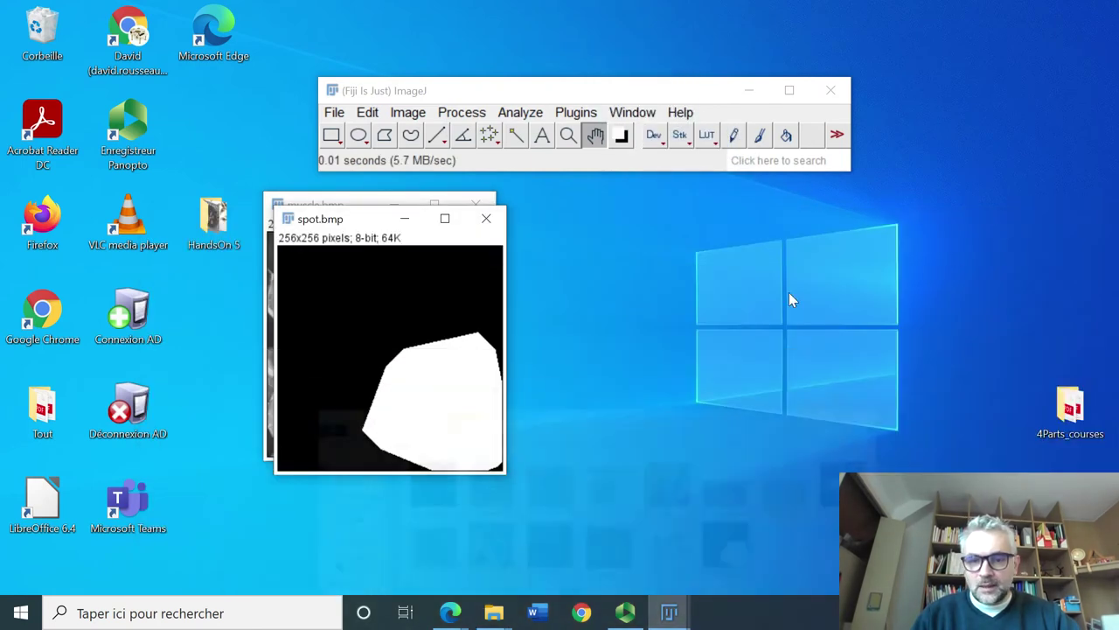
Step: Compute muscle.bmp OR spot.bmp as an 8-bit result and place it beside spot.bmp
mouse_move(343, 226)
left_mouse_down()
mouse_move(622, 243)
mouse_move(626, 219)
left_mouse_up()
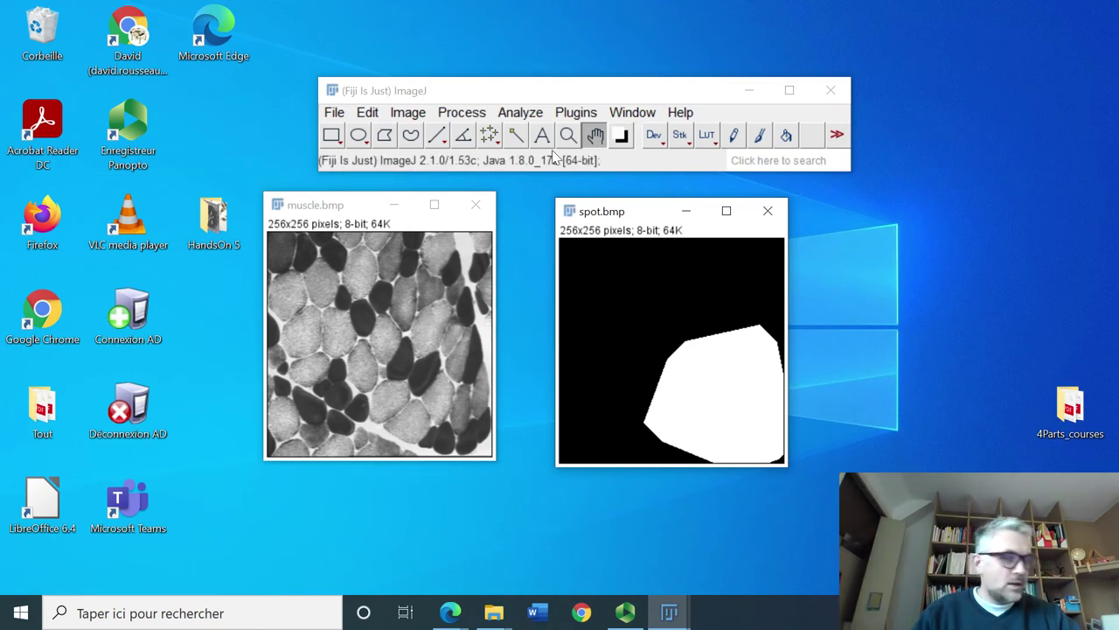
left_click(463, 116)
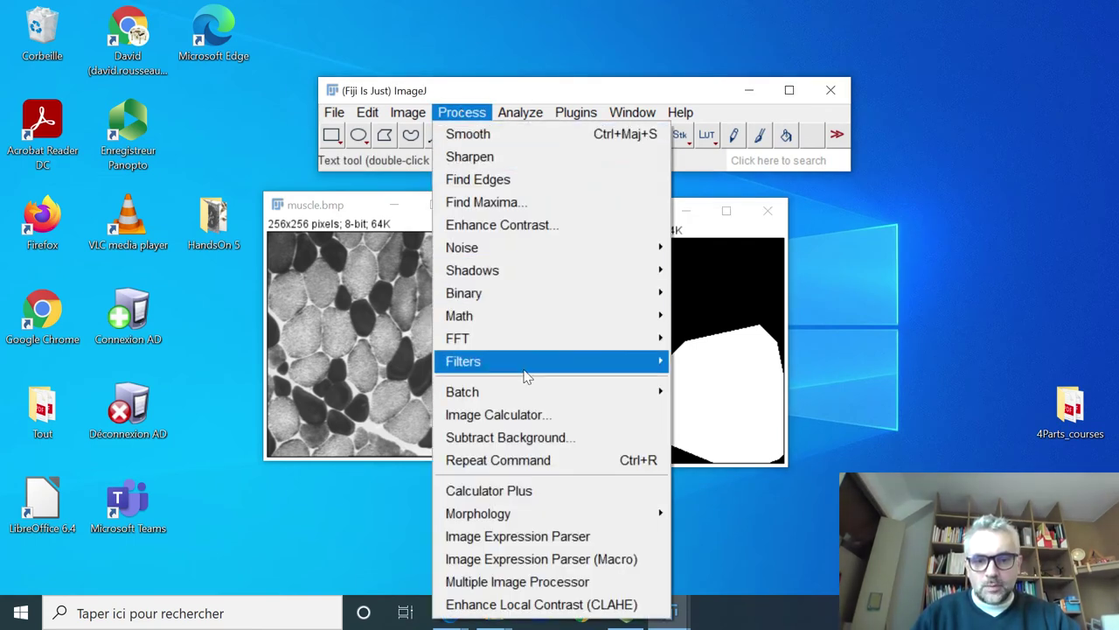
left_click(516, 416)
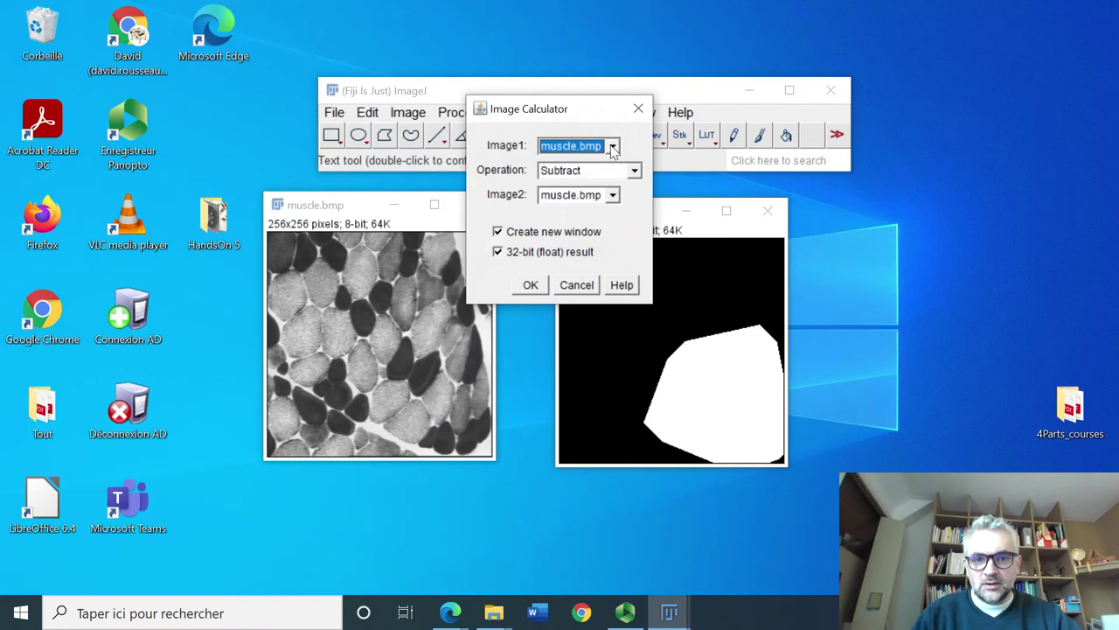
left_click(615, 196)
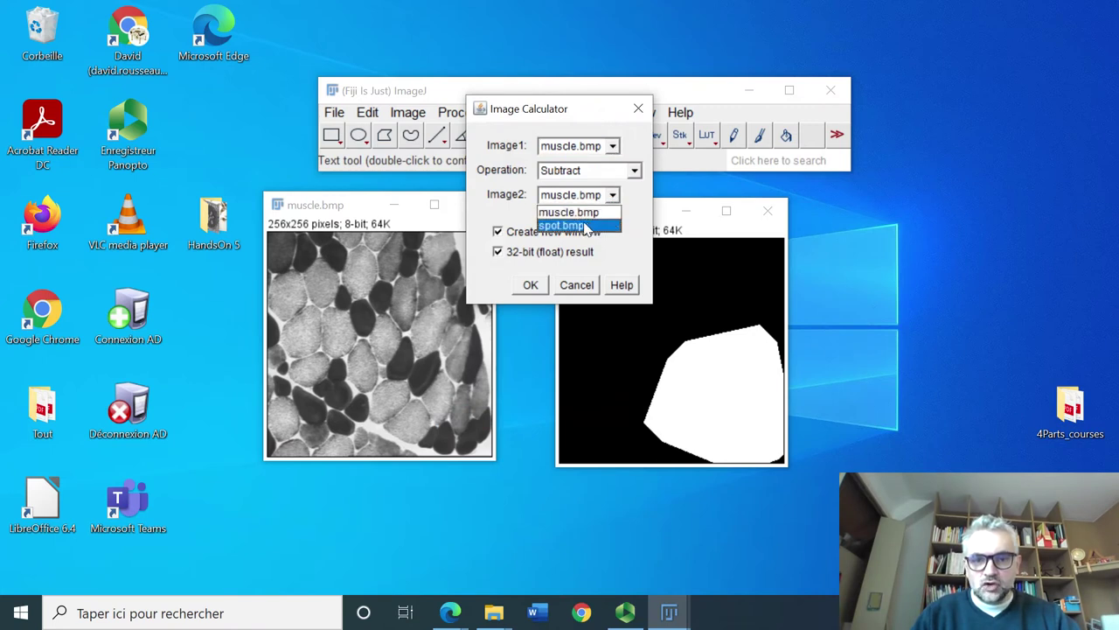
left_click(591, 220)
left_click(635, 172)
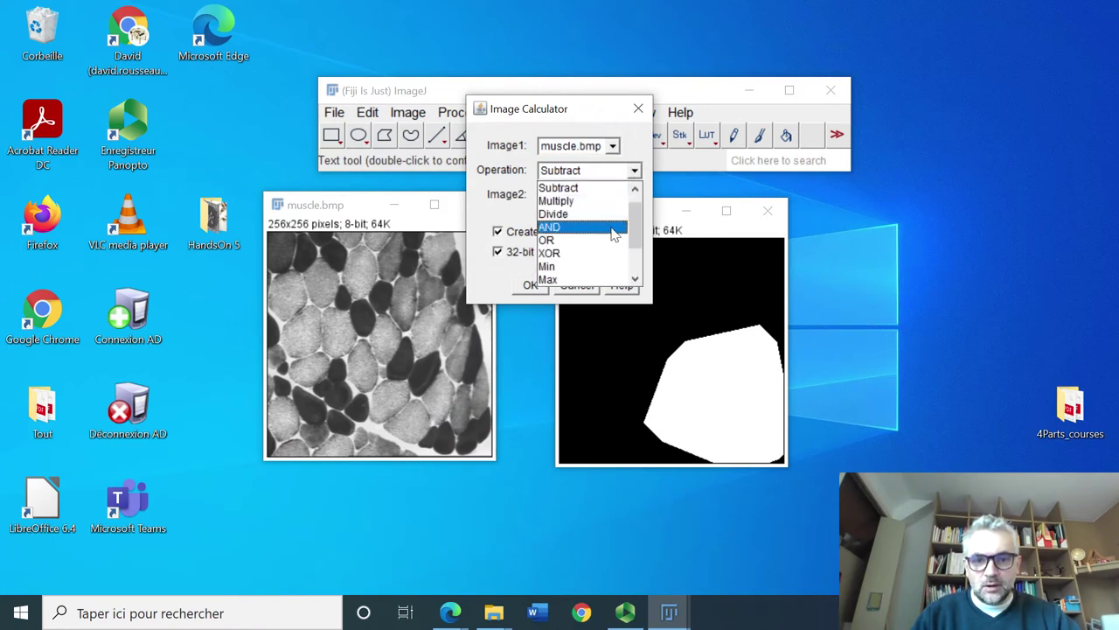
left_click(583, 238)
left_click(497, 253)
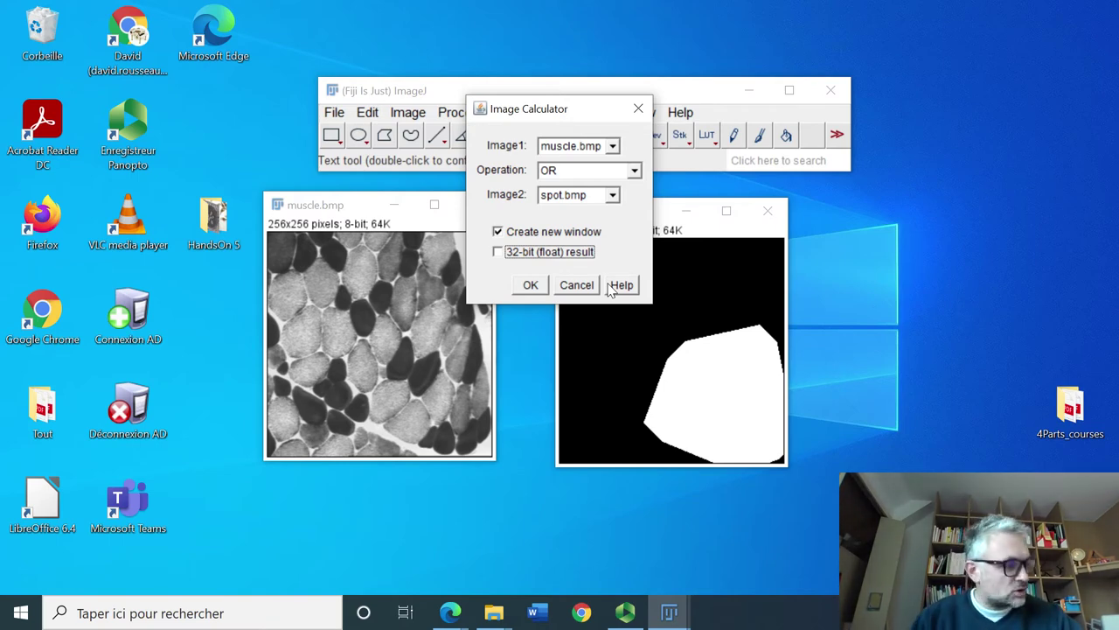
left_click(530, 286)
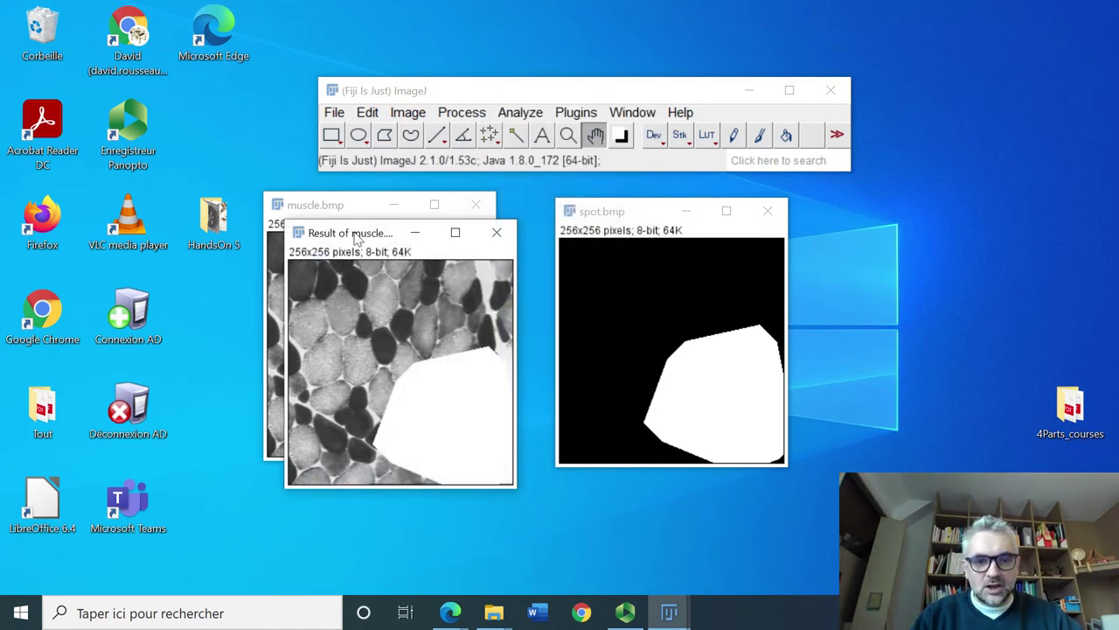
left_click_drag(354, 233, 835, 212)
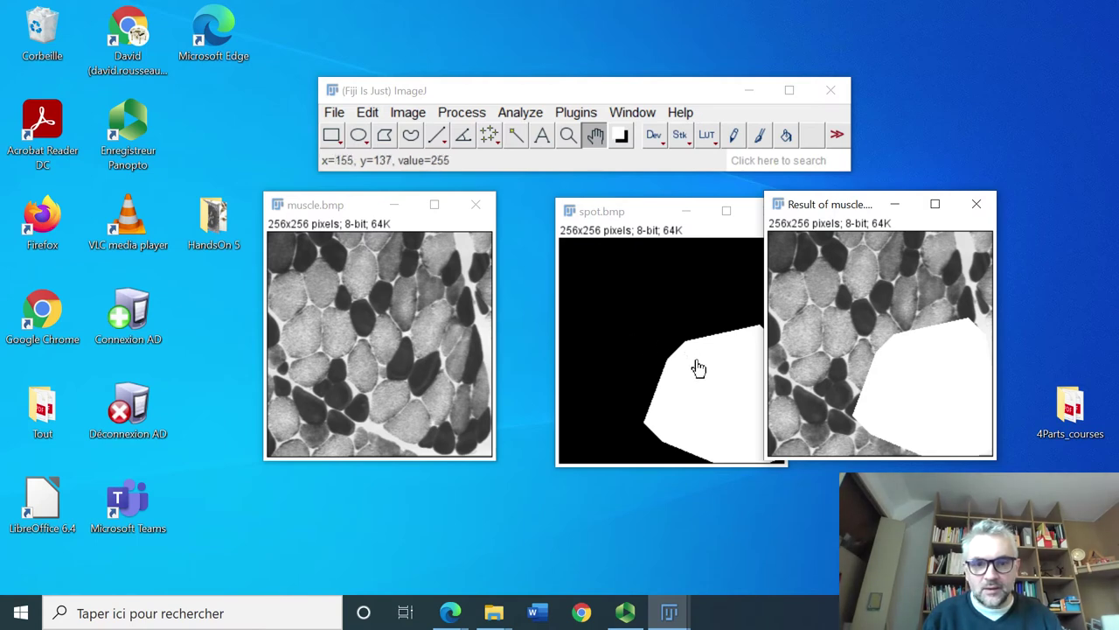
Step: Close the OR result, AND muscle.bmp with spot.bmp, and place the result beside muscle.bmp
left_click(978, 206)
left_click(461, 111)
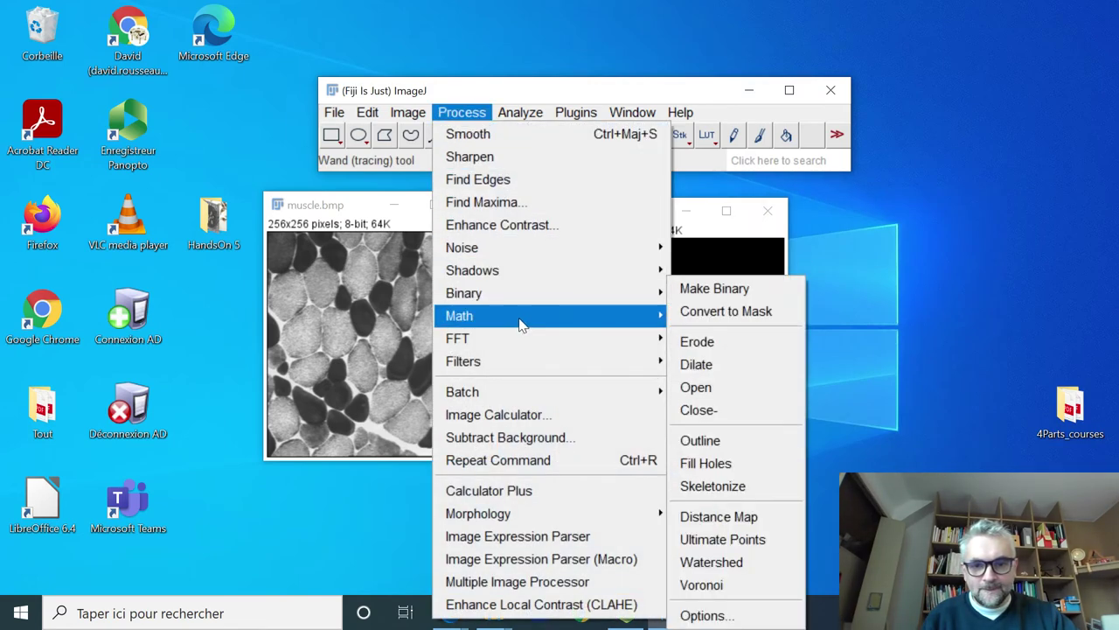
mouse_move(463, 292)
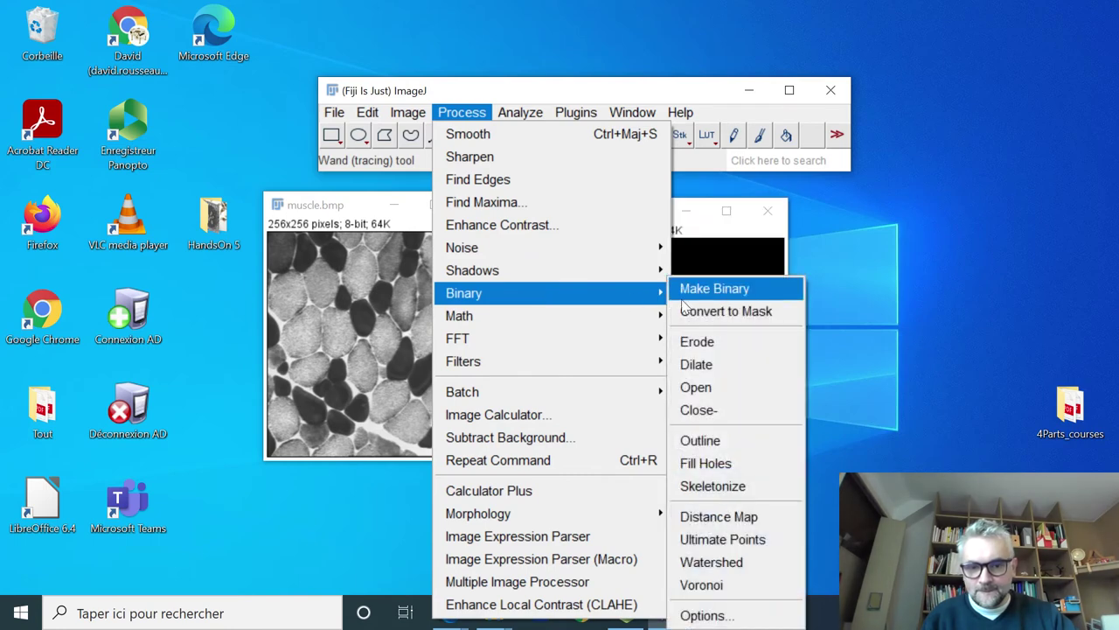
left_click(550, 414)
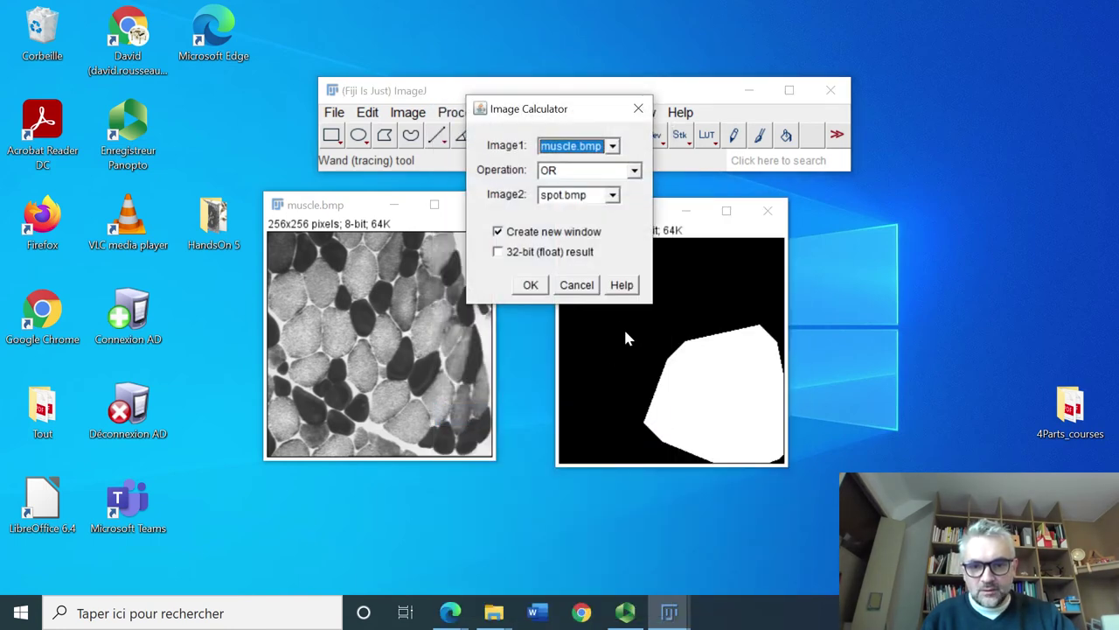
left_click(562, 173)
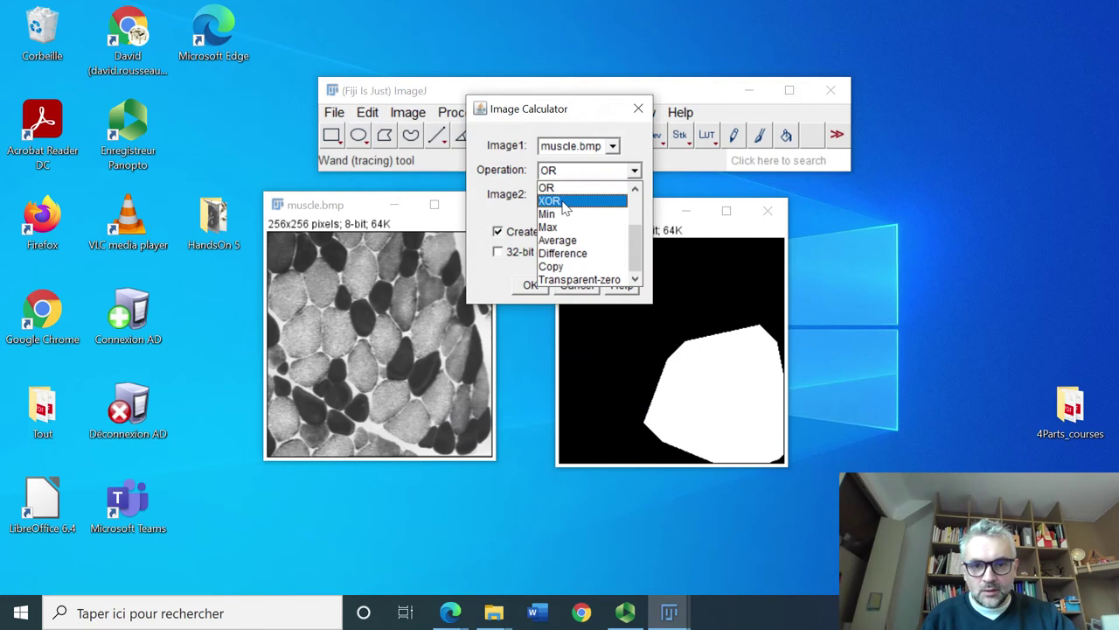
scroll(564, 215, "up", 1)
scroll(565, 223, "up", 2)
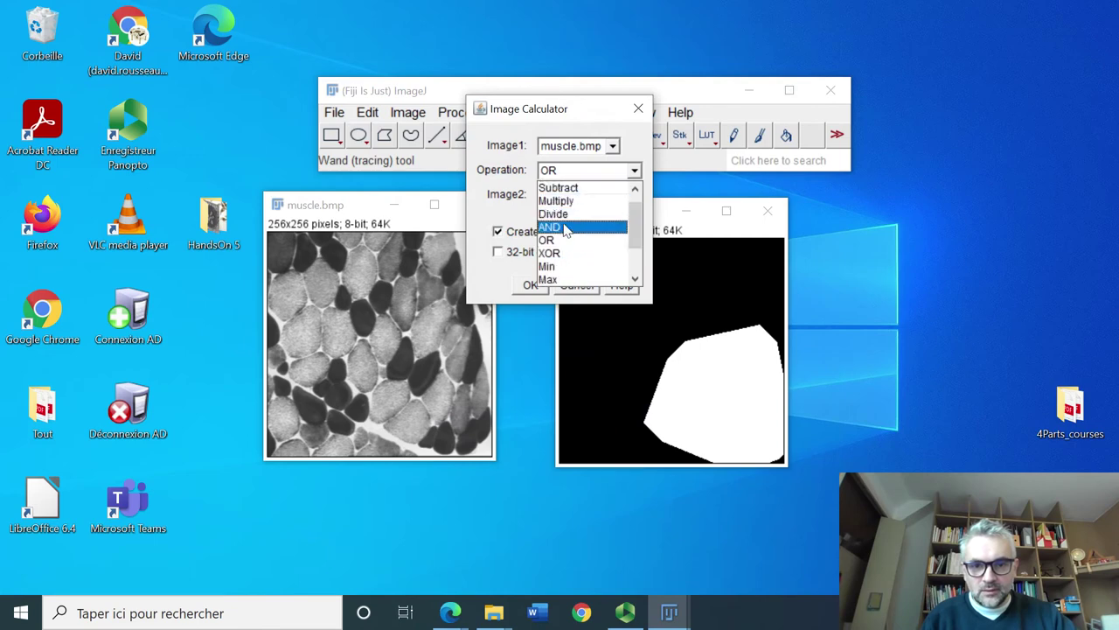
left_click(566, 228)
left_click(530, 284)
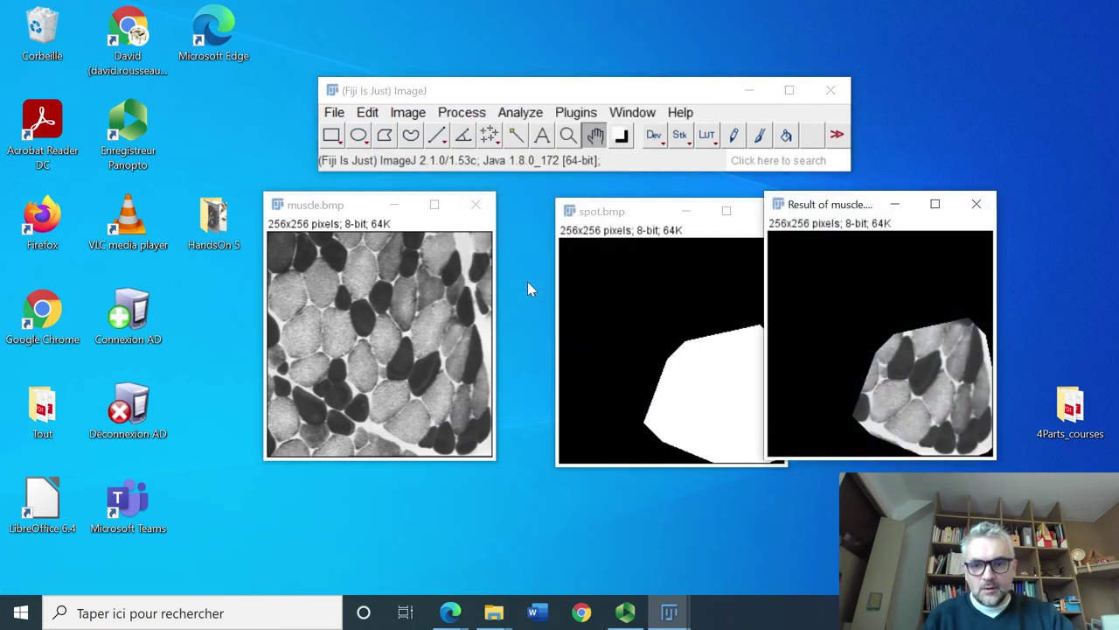
mouse_move(842, 213)
left_mouse_down()
mouse_move(382, 228)
mouse_move(242, 269)
mouse_move(492, 316)
left_mouse_up()
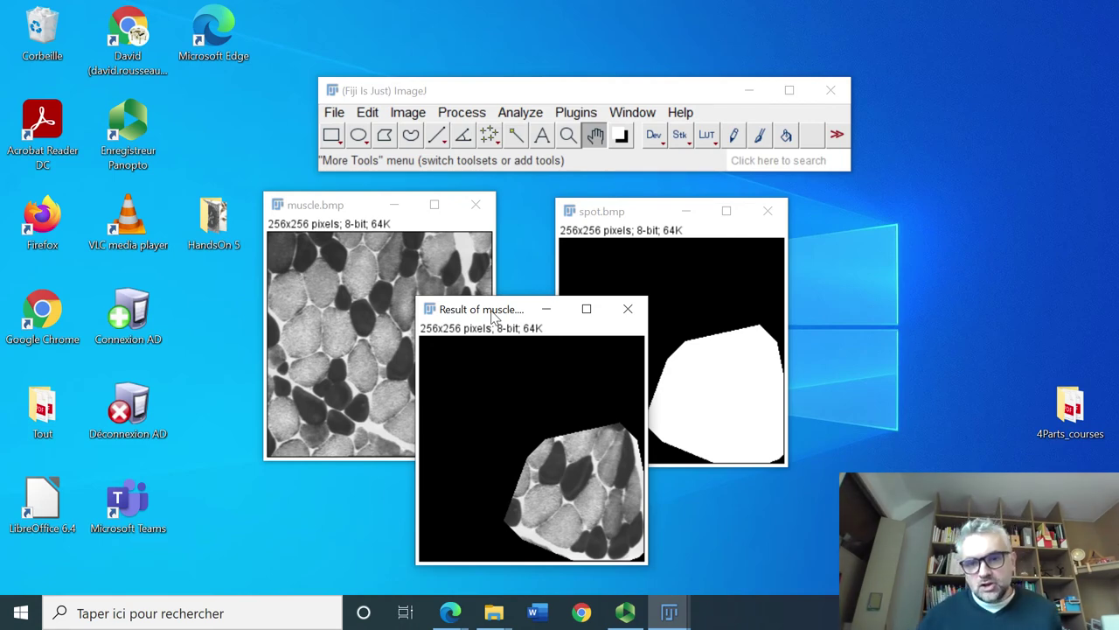
Step: Rearrange the windows and trace a freehand outline around cells on muscle.bmp
left_click_drag(477, 315, 828, 209)
left_click_drag(594, 219, 481, 211)
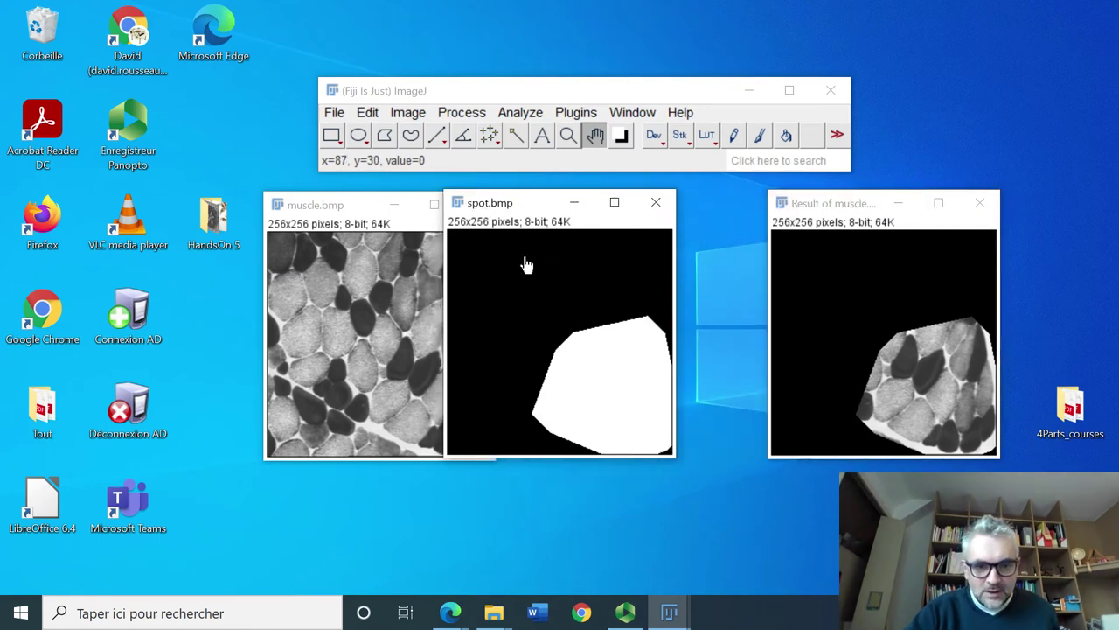
left_click(322, 206)
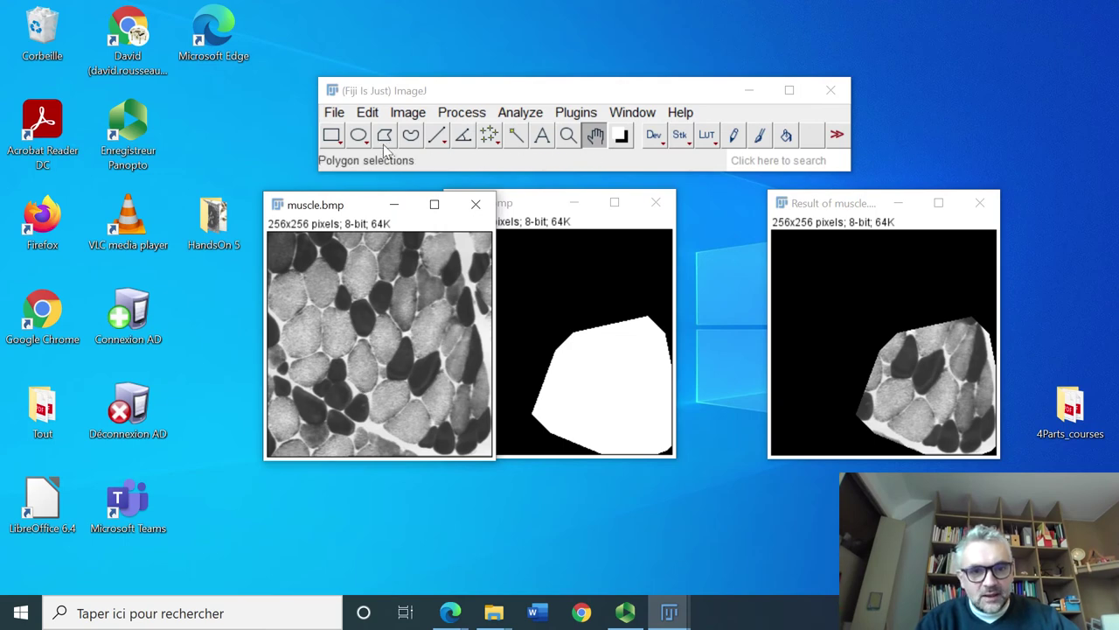
left_click(358, 135)
left_click_drag(329, 291, 436, 421)
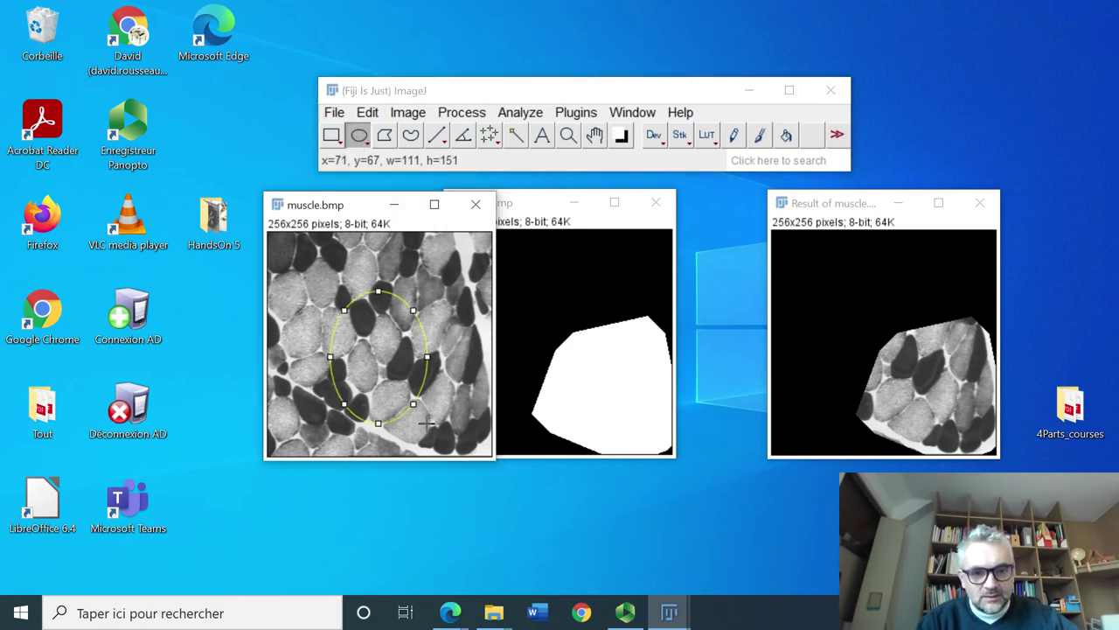
left_click(411, 135)
left_click_drag(304, 325, 348, 378)
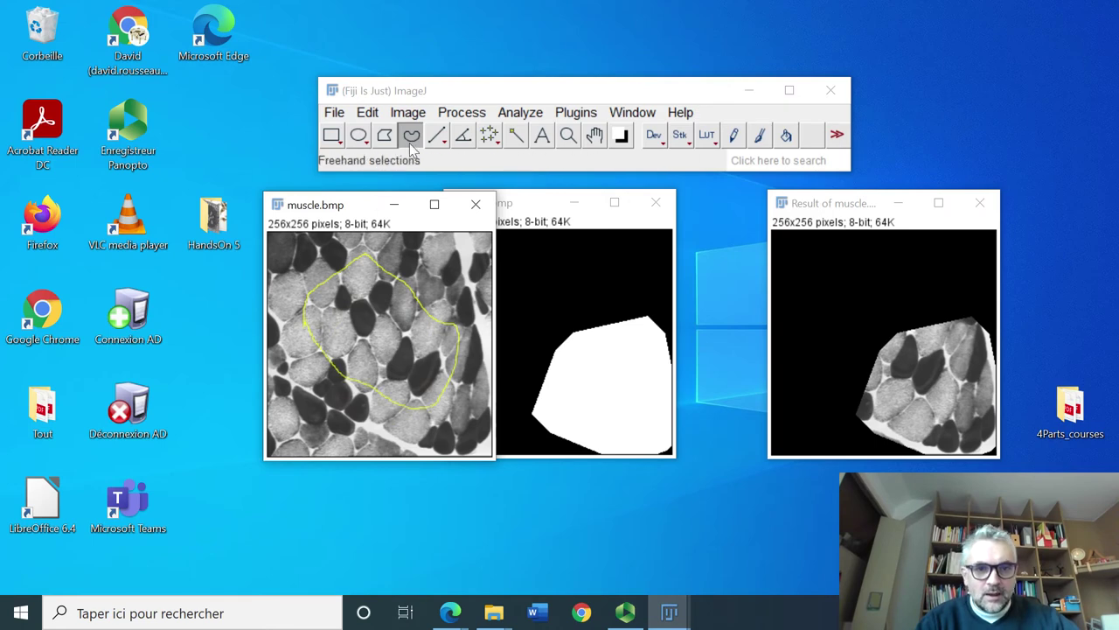
Step: Create a mask from the freehand outline, close it, and clear the selection
left_click(368, 113)
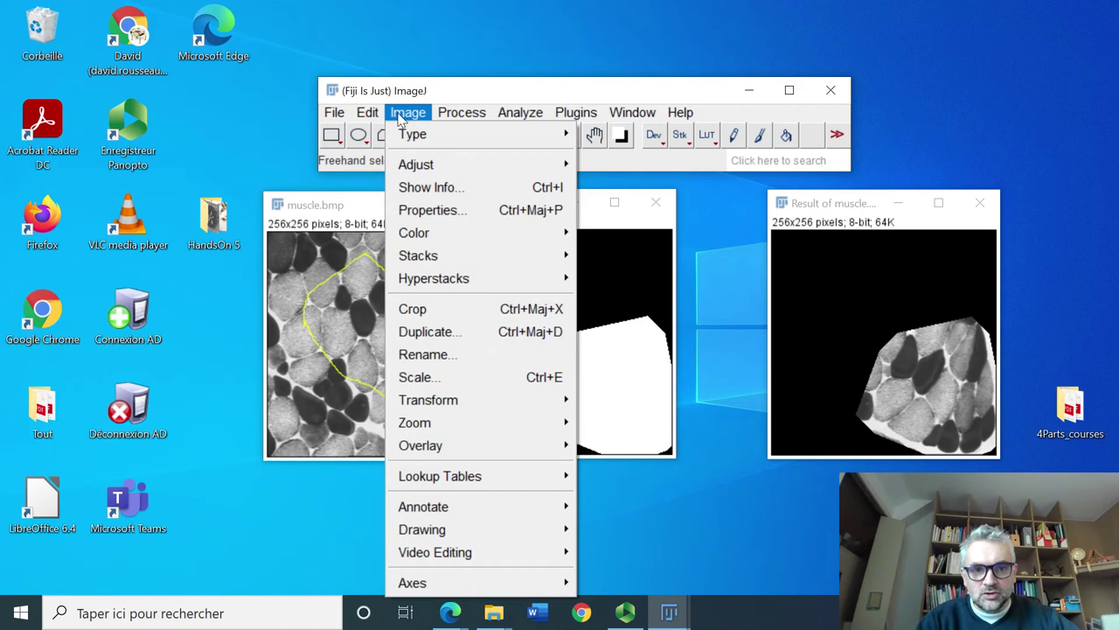
mouse_move(390, 407)
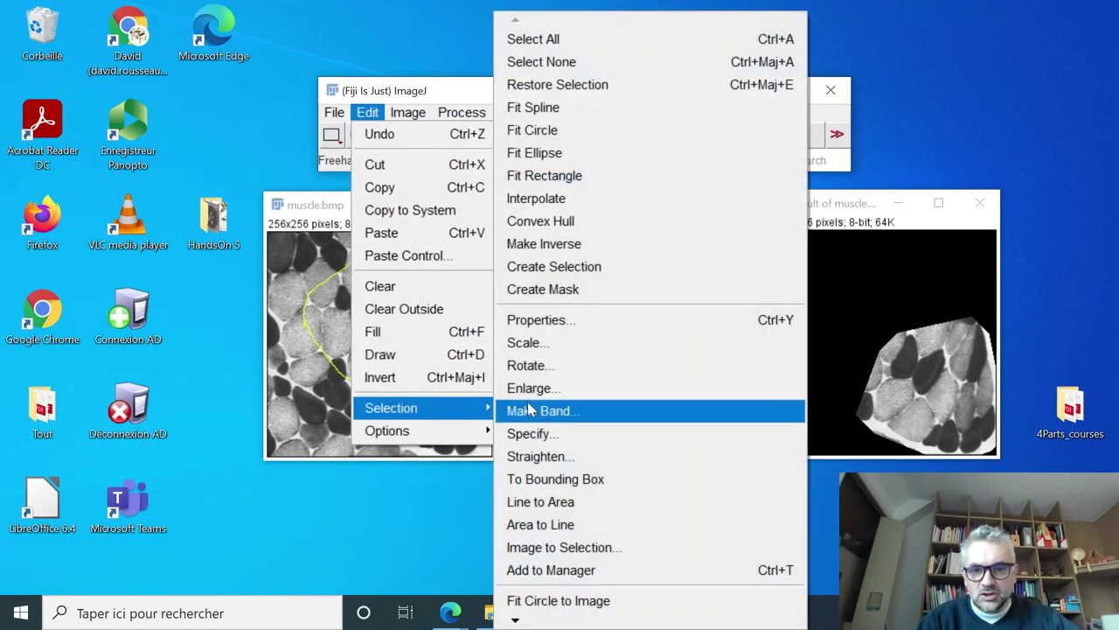
left_click(569, 289)
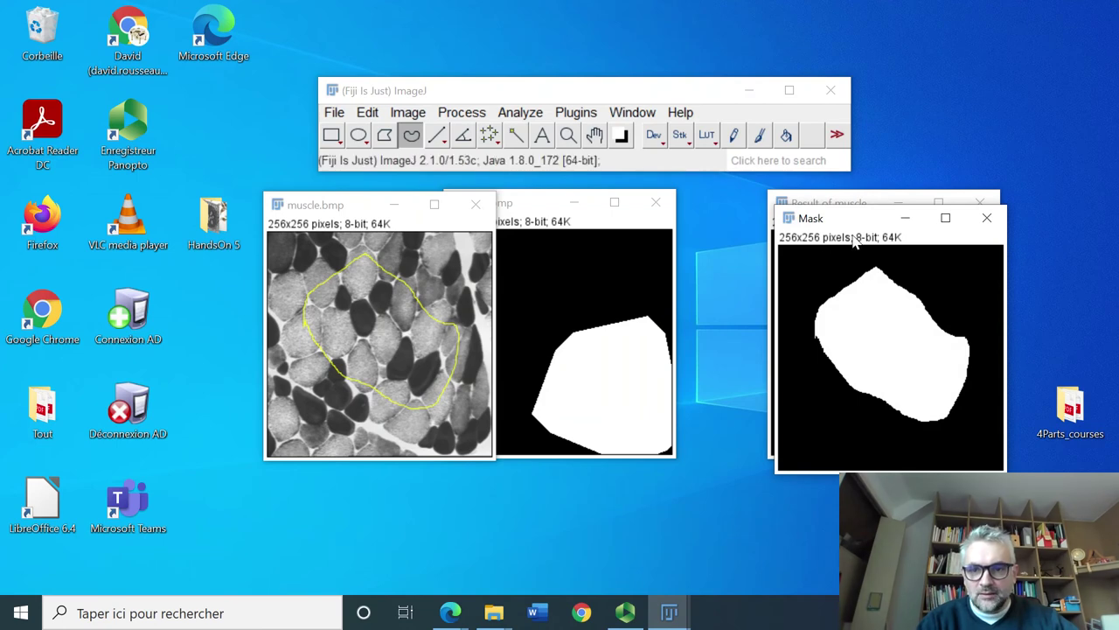
mouse_move(857, 220)
left_mouse_down()
mouse_move(760, 253)
mouse_move(330, 270)
left_mouse_up()
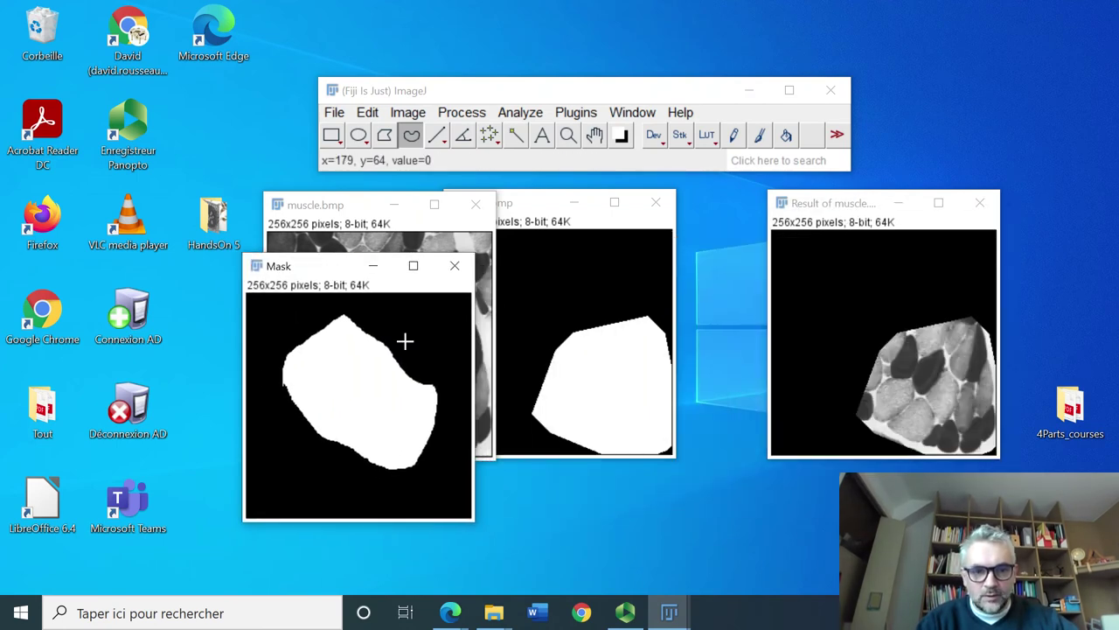
left_click(455, 265)
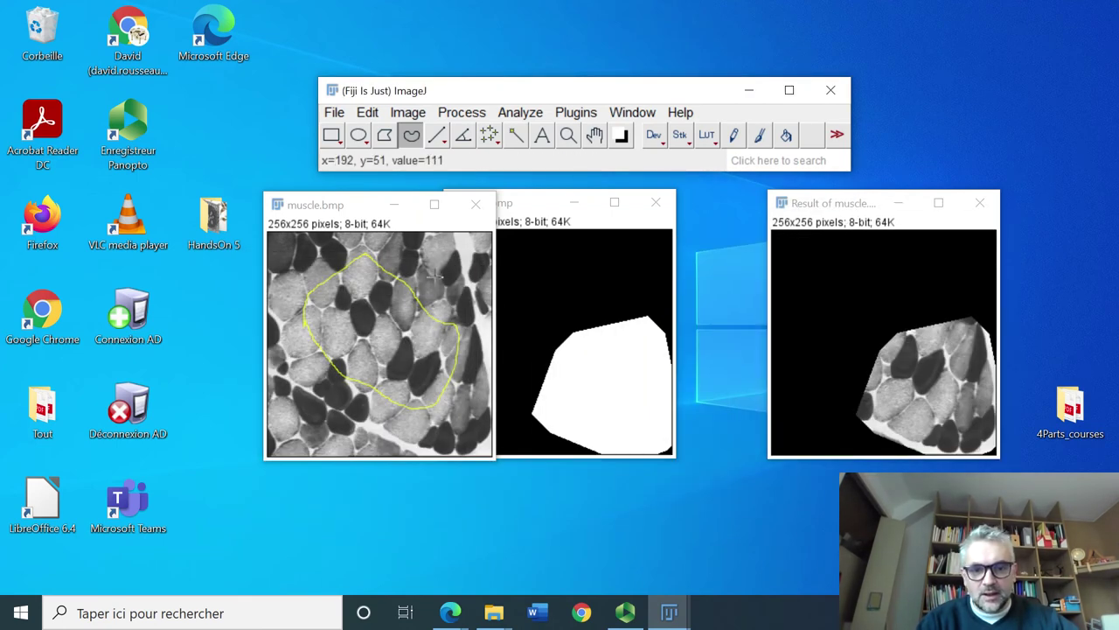
left_click(398, 276)
left_click_drag(832, 208, 752, 200)
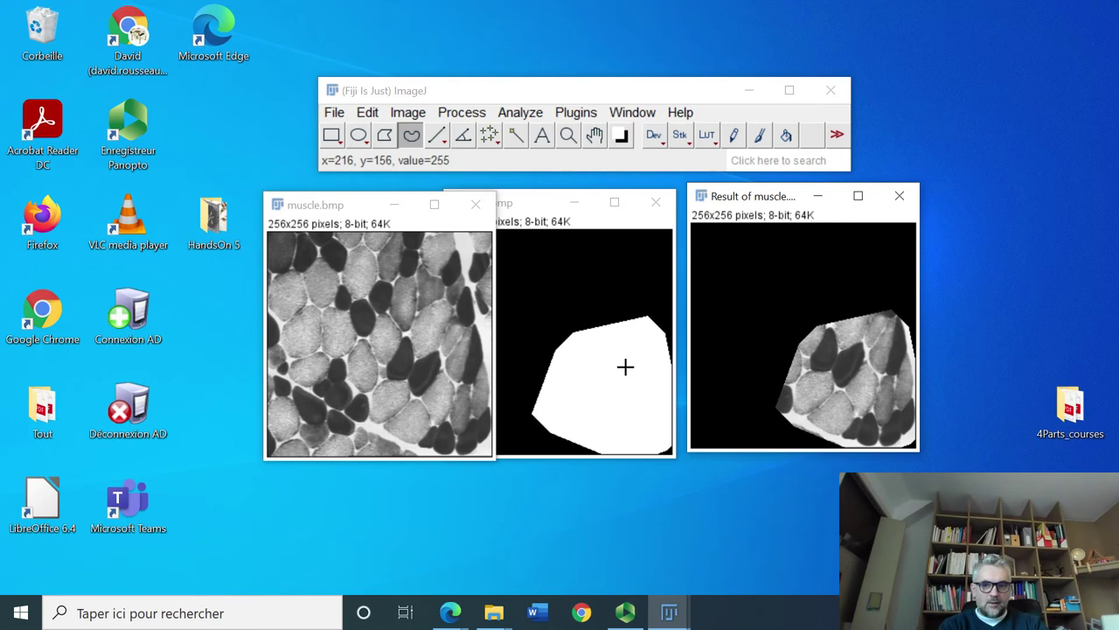
Step: Close the AND result, move spot.bmp off muscle.bmp, and activate muscle.bmp
left_click(900, 200)
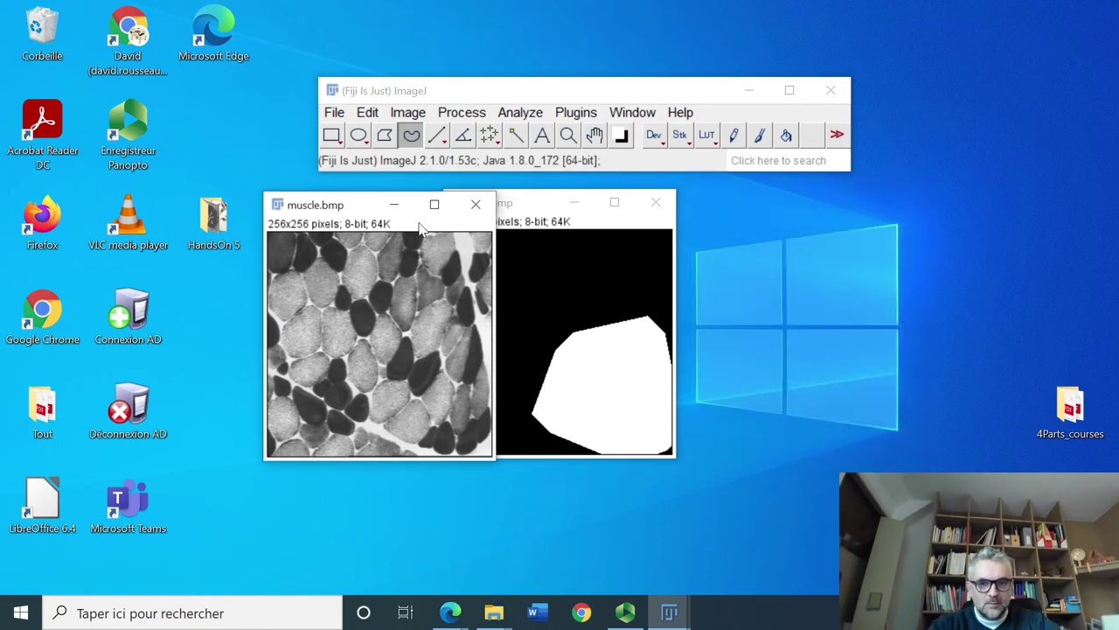
left_click_drag(539, 211, 593, 211)
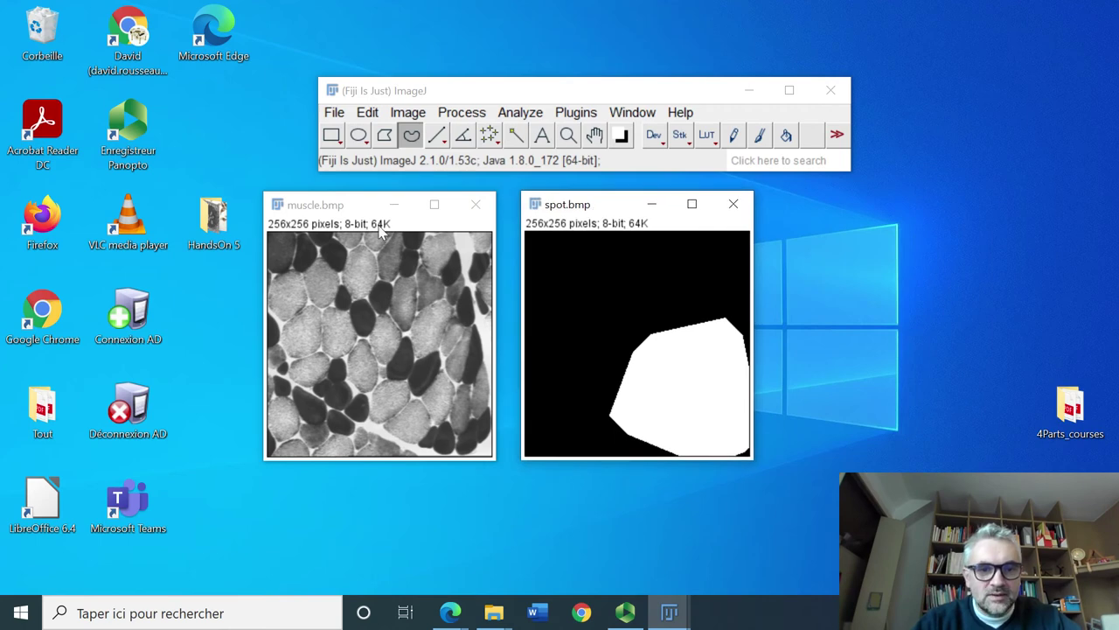
left_click(351, 217)
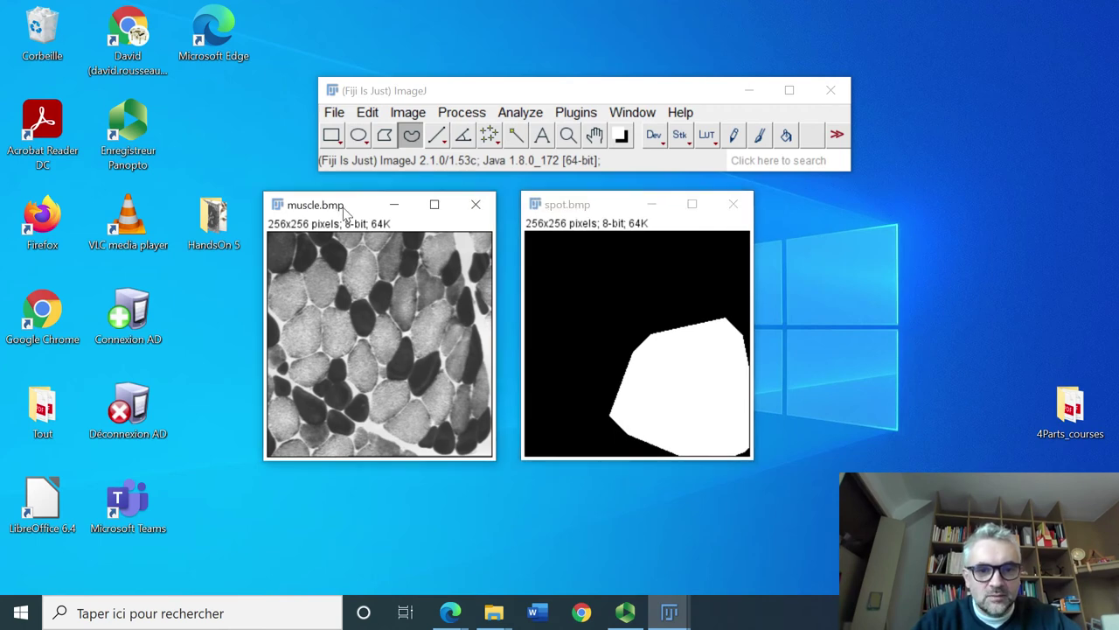
Step: Combine muscle.bmp and spot.bmp with the Min operation and move the result right
left_click(459, 118)
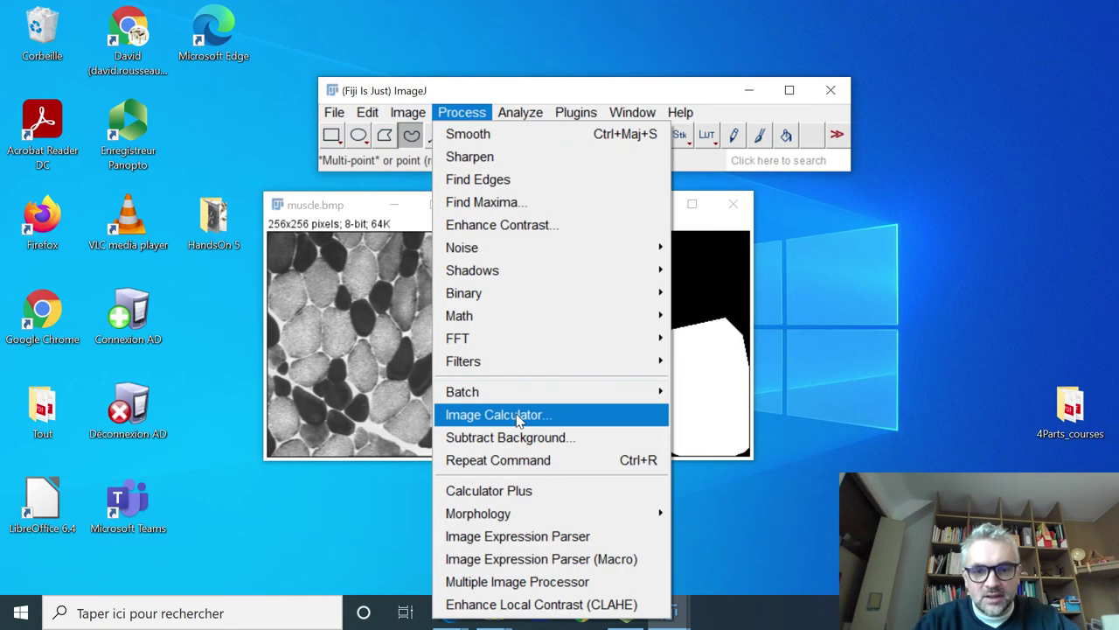
left_click(519, 417)
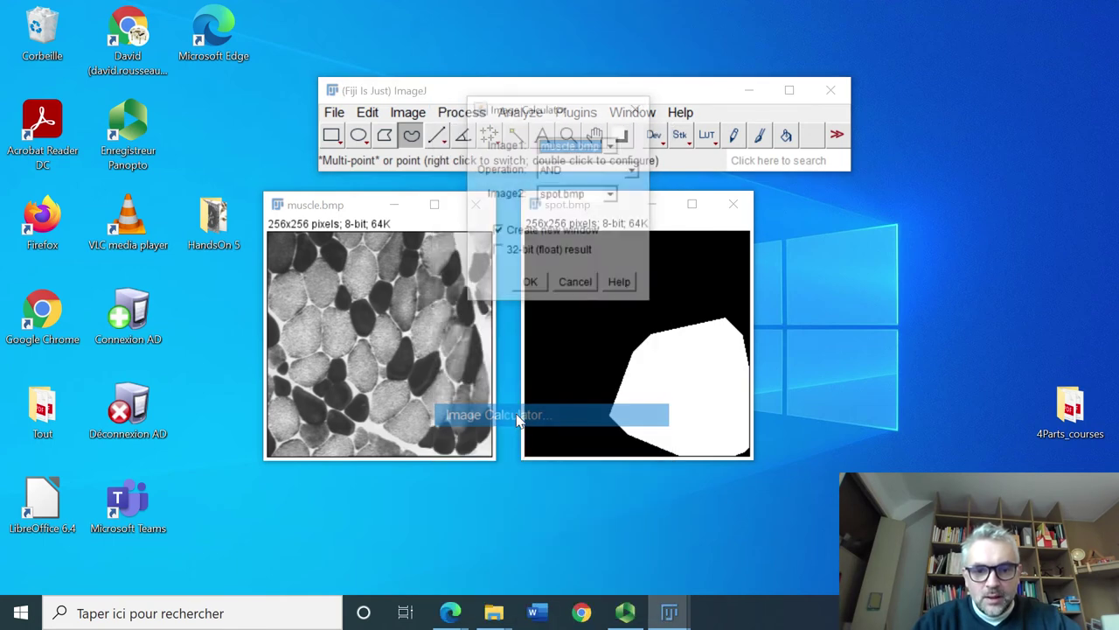
left_click(636, 174)
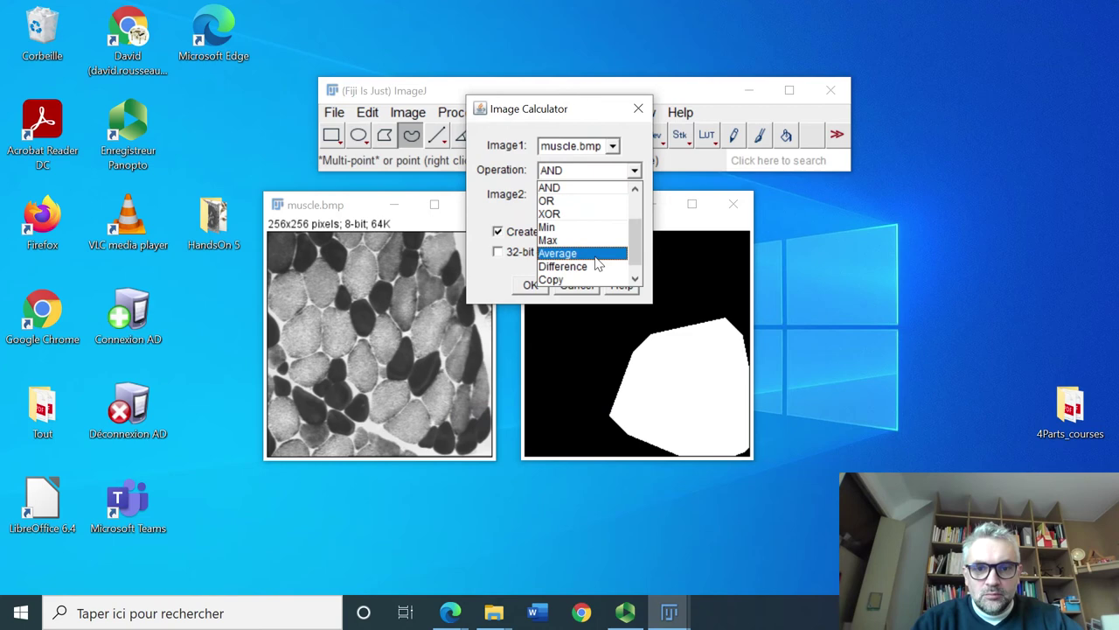
scroll(595, 258, "down", 1)
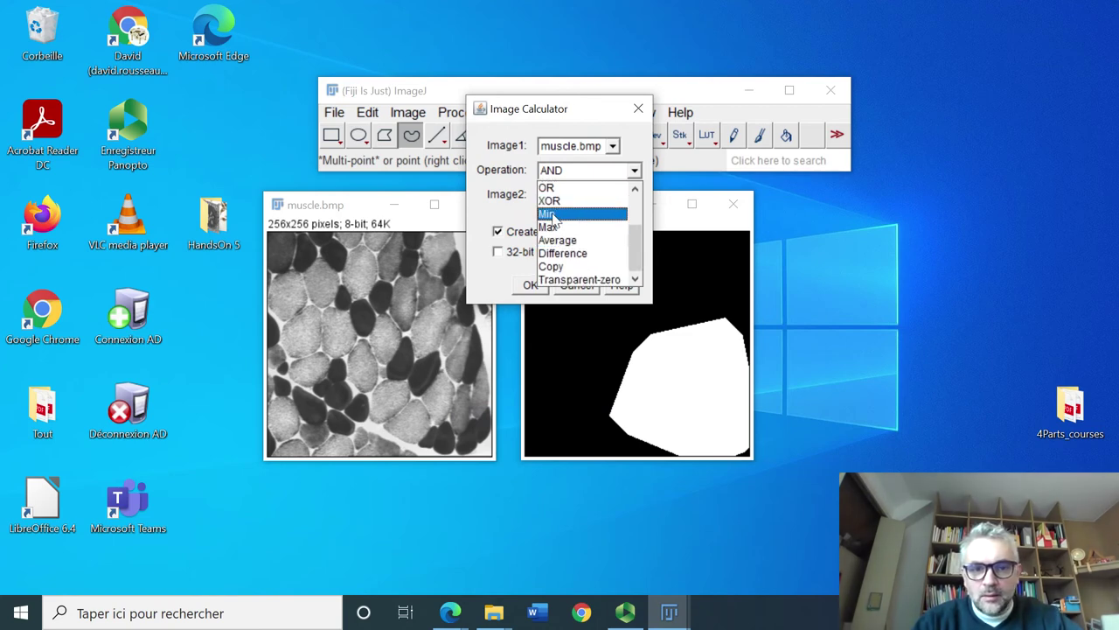
left_click(552, 213)
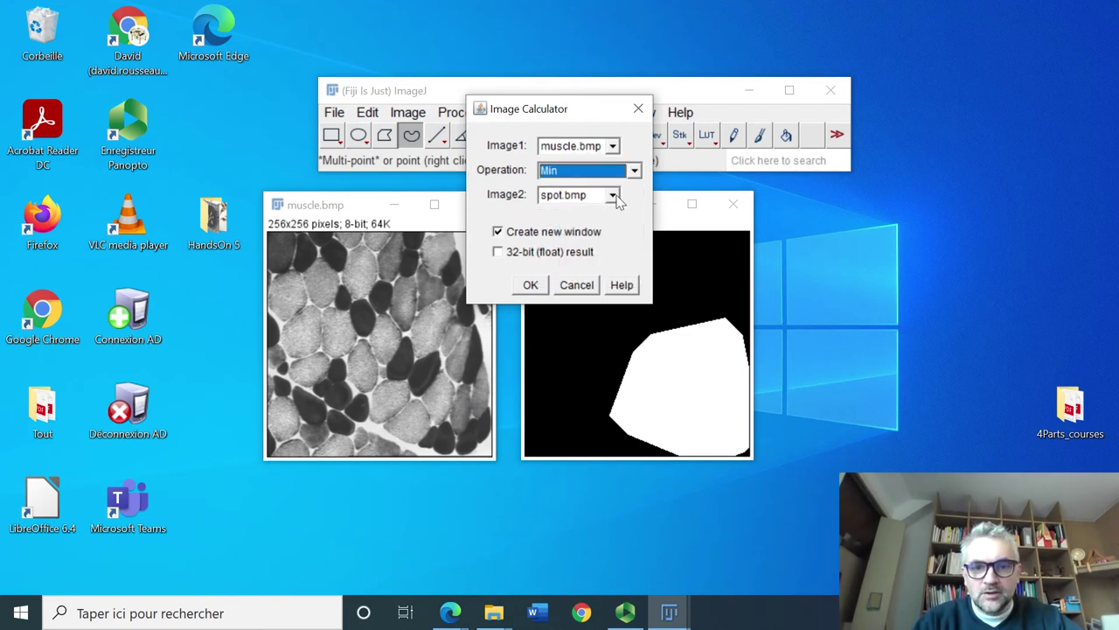
left_click(530, 286)
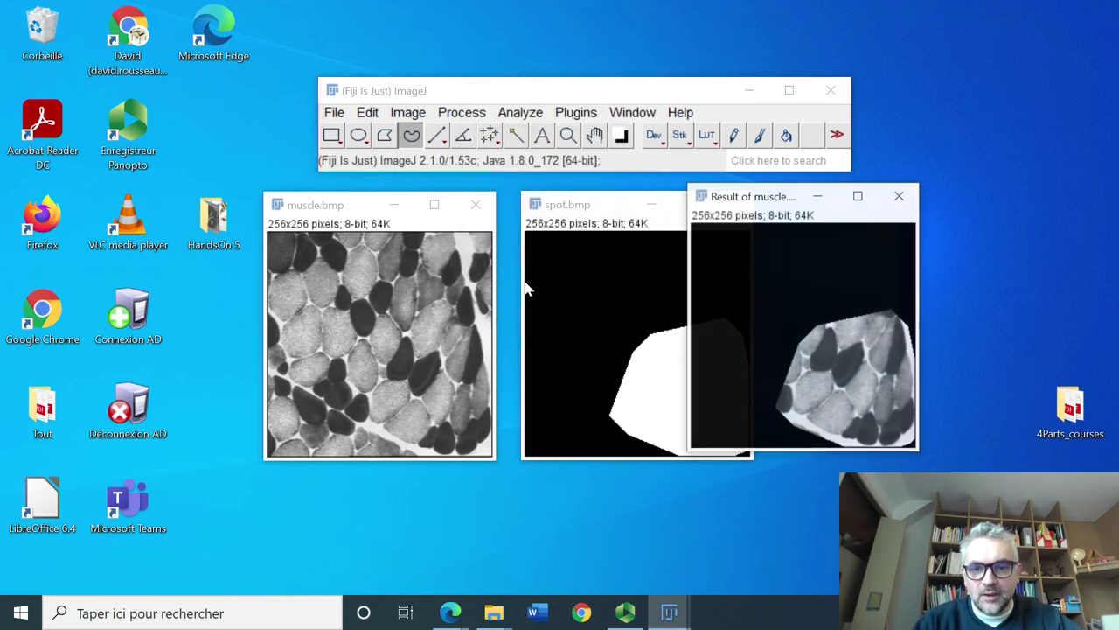
left_click_drag(752, 203, 867, 212)
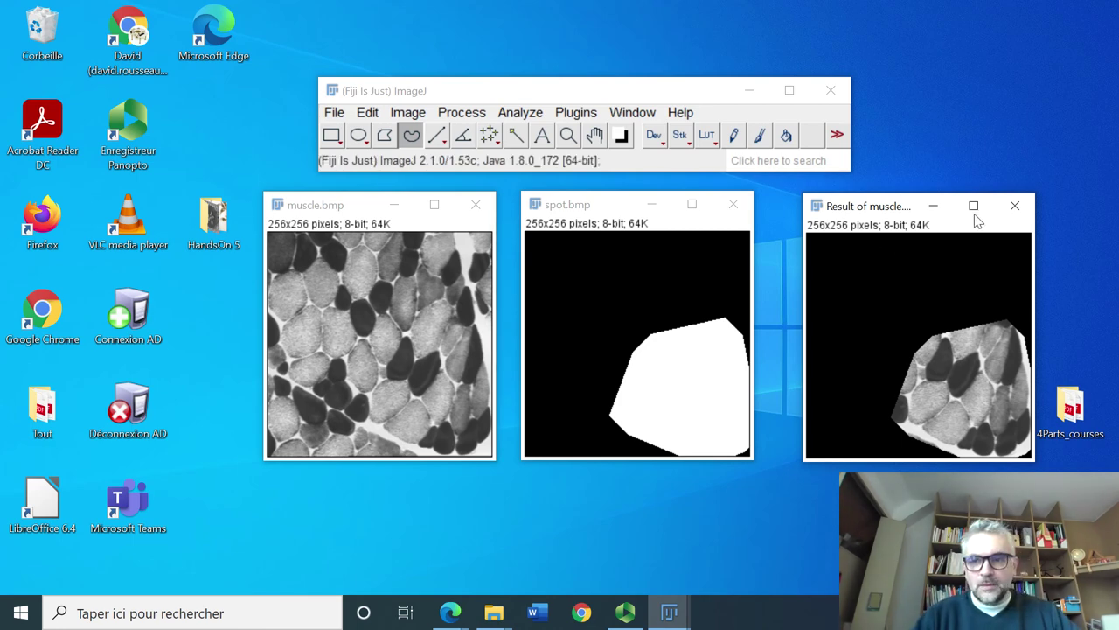
Step: Close the Min result and combine muscle.bmp and spot.bmp with XOR
left_click(1014, 208)
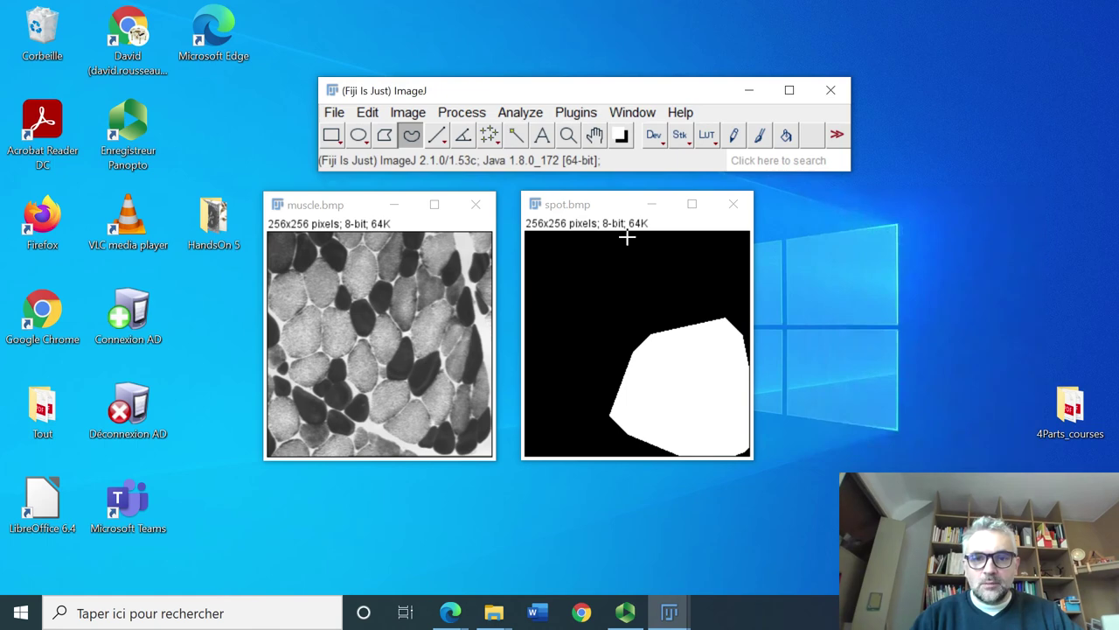
left_click(532, 118)
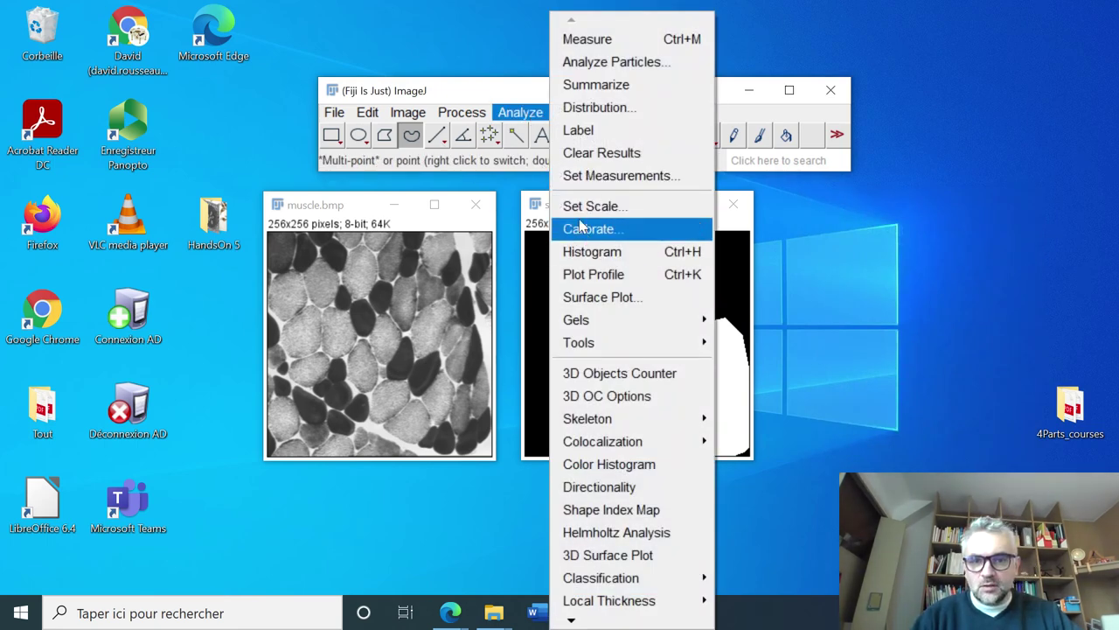
left_click(498, 415)
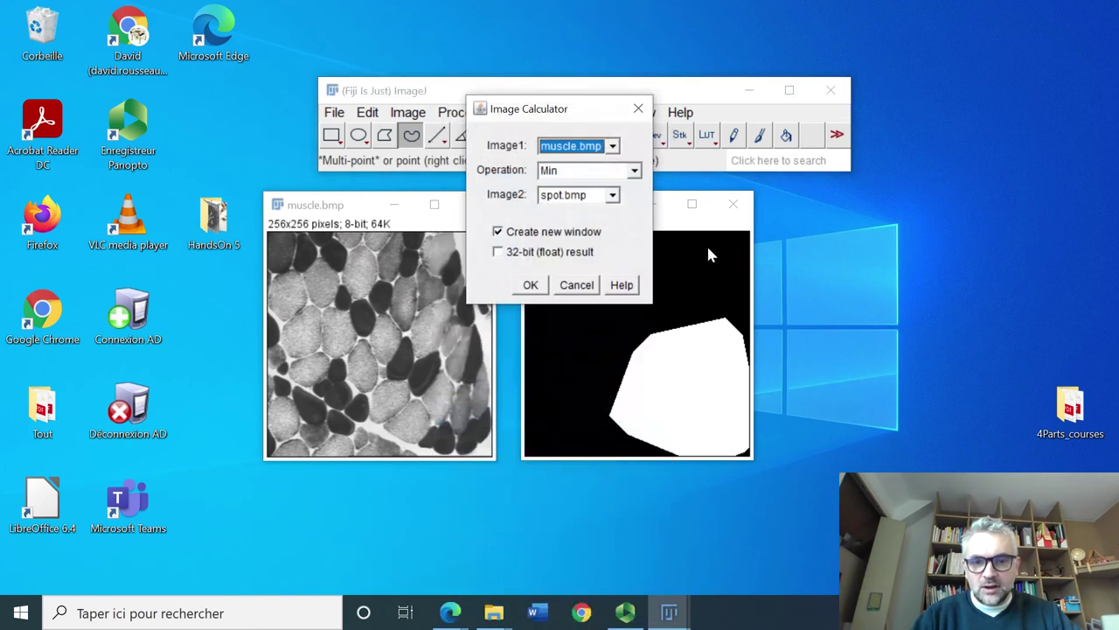
left_click(636, 171)
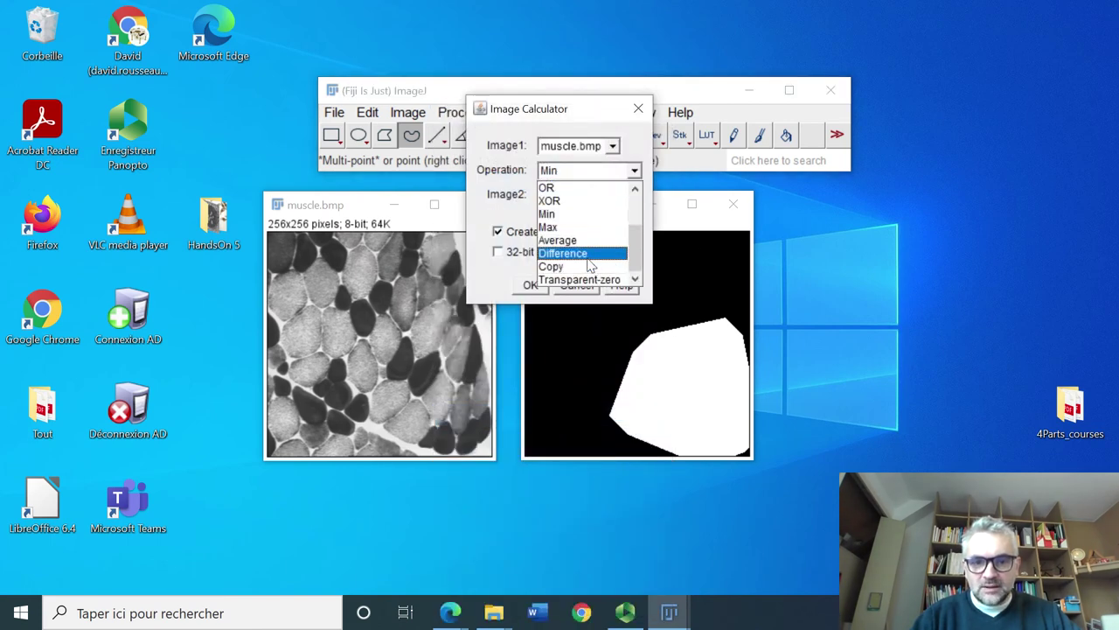
left_click(559, 200)
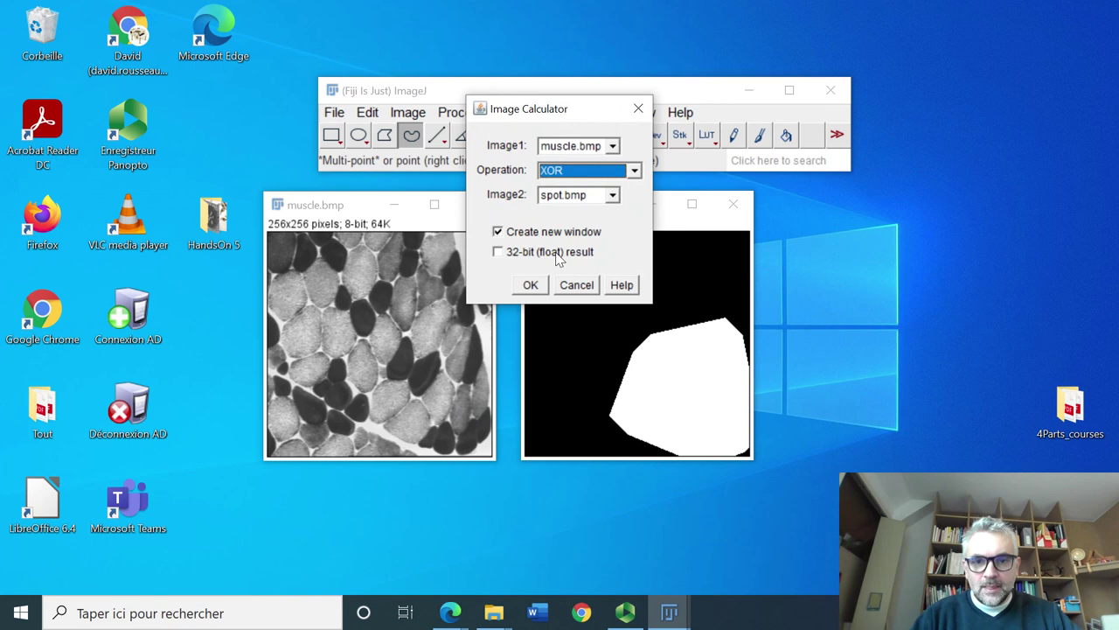
left_click(530, 286)
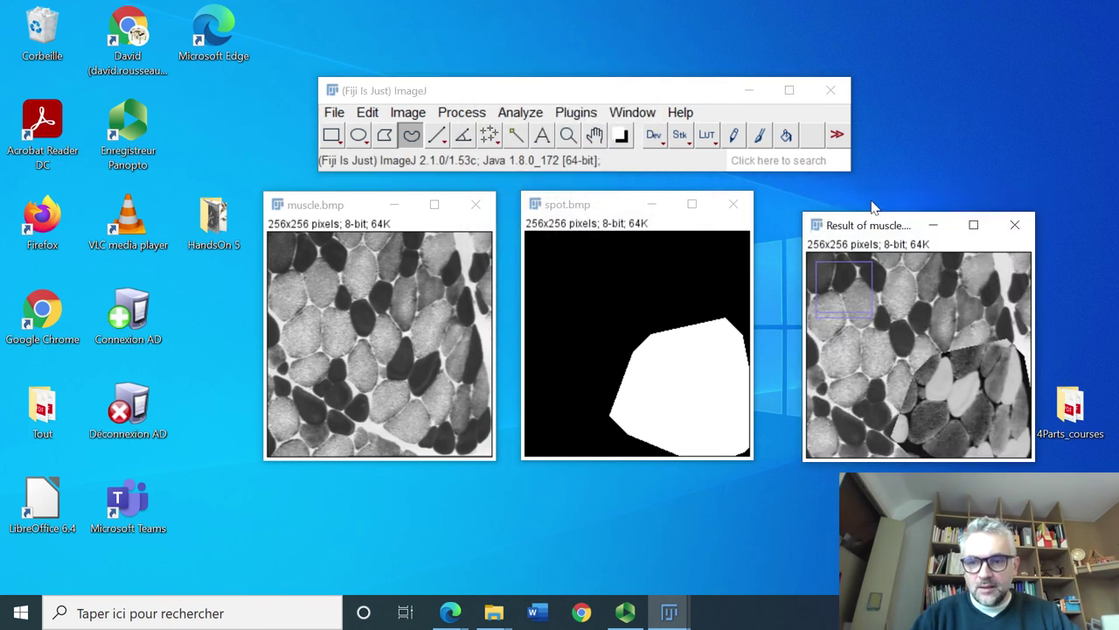
Step: Move and enlarge the XOR result to inspect it, then close it
left_click_drag(853, 226, 415, 218)
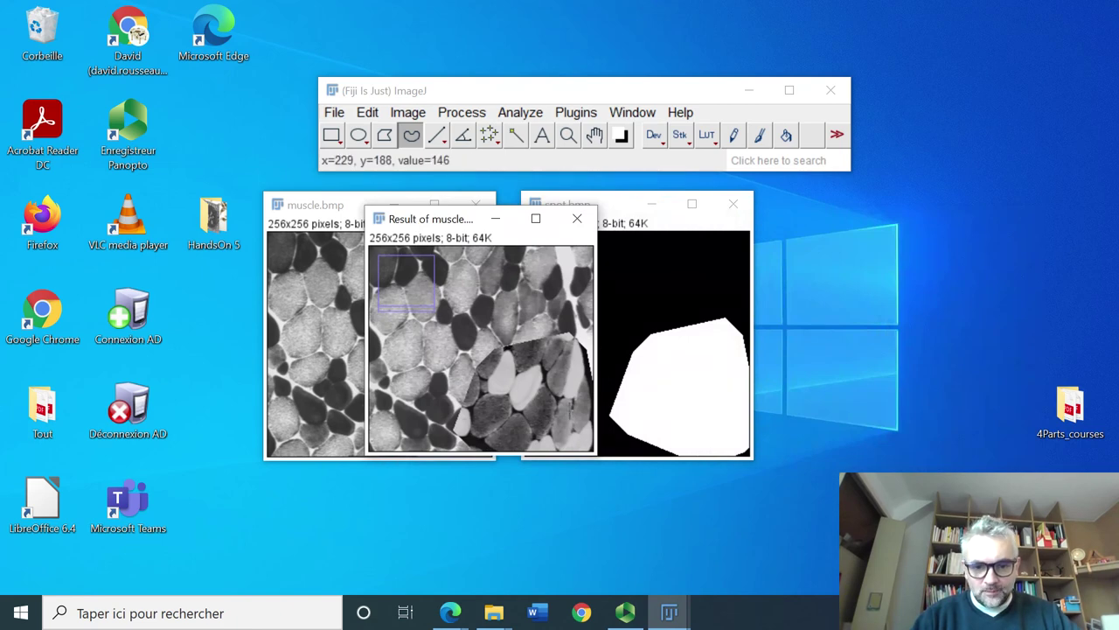
left_click_drag(599, 456, 737, 510)
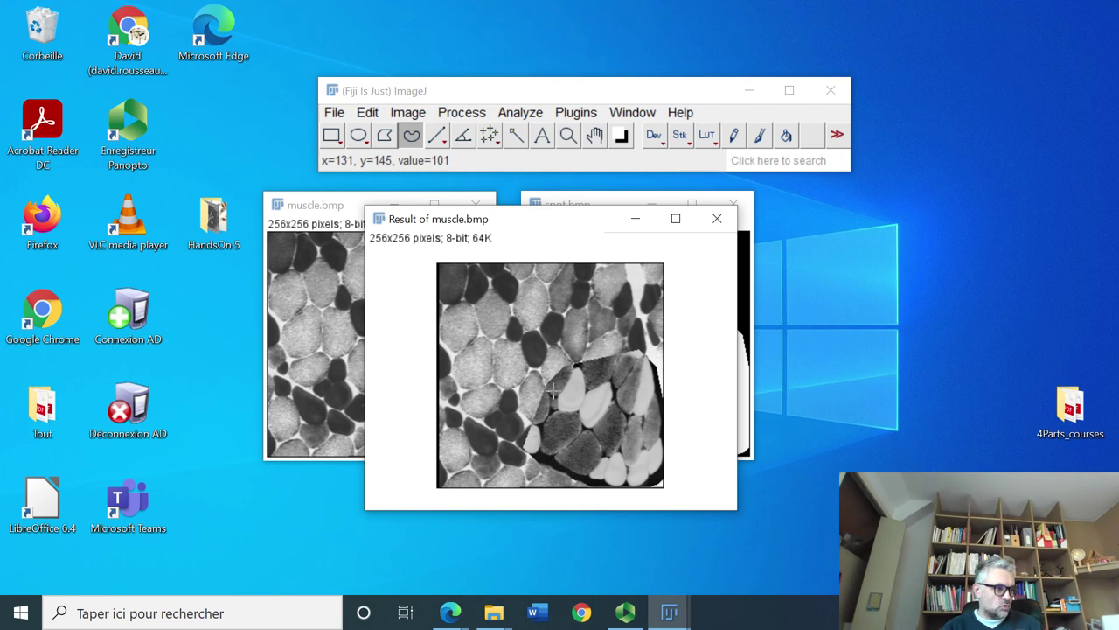
left_click(716, 219)
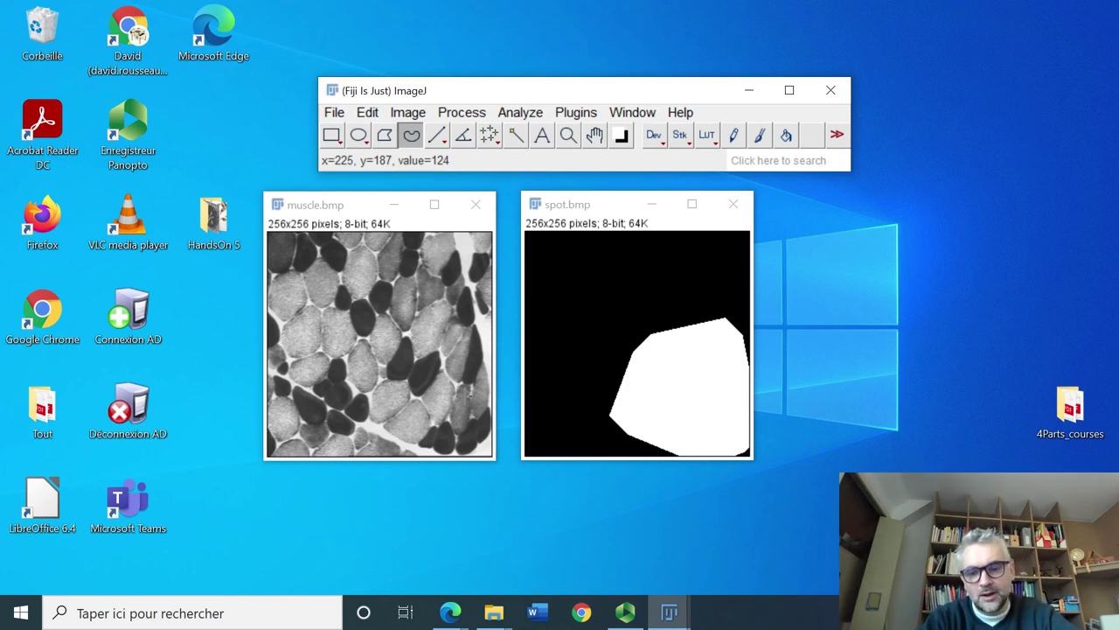
Step: Bring the Panopto recorder window to the front from the taskbar
left_click(626, 612)
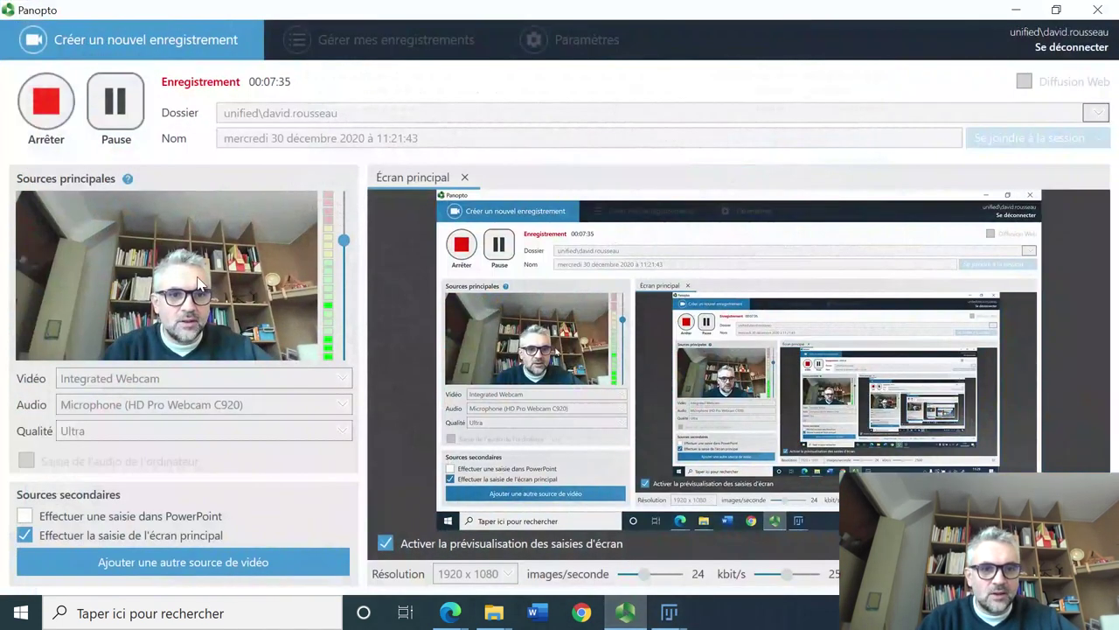